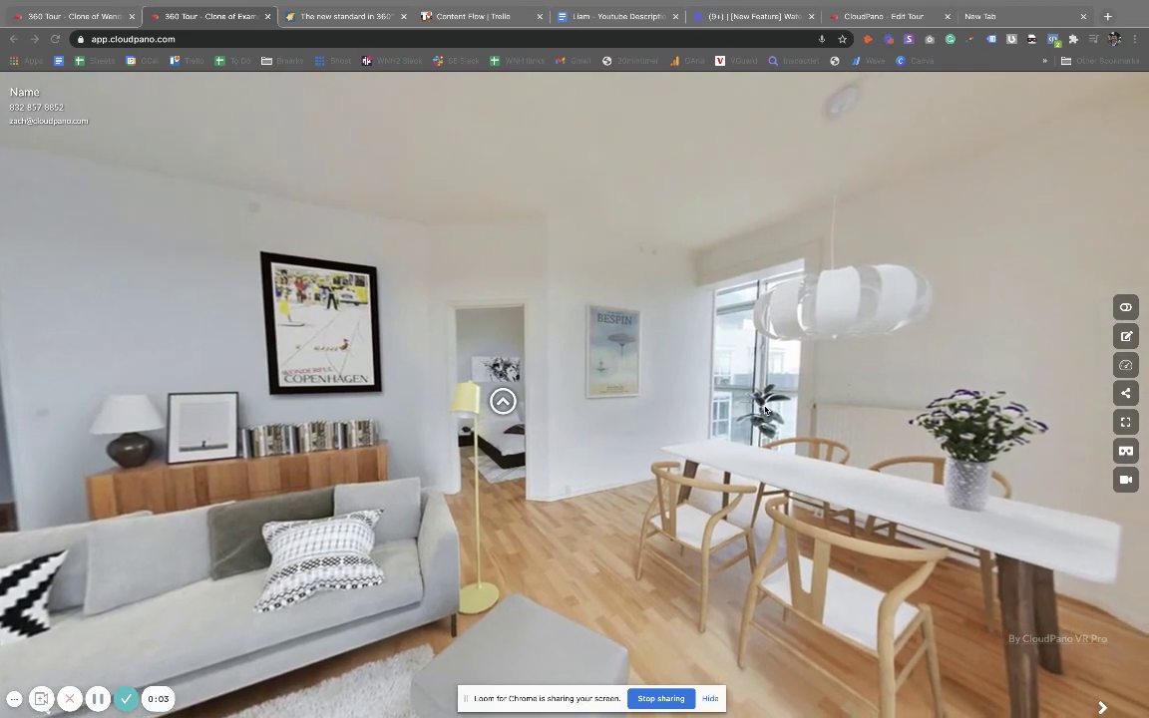
Step: Look around the living room of the example tour, then examine the CloudPano homepage down to its embedded live tour
{"action": "left_click_drag", "start_coordinate": [401, 396], "coordinate": [508, 369]}
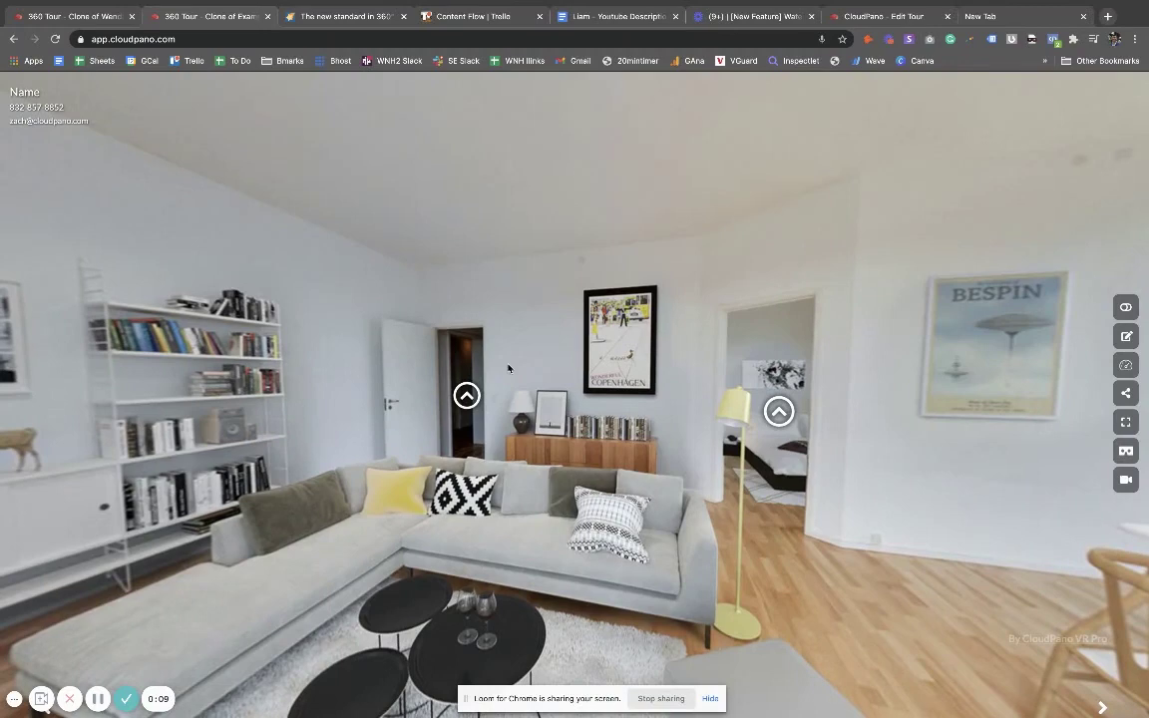
{"action": "left_click", "coordinate": [344, 17]}
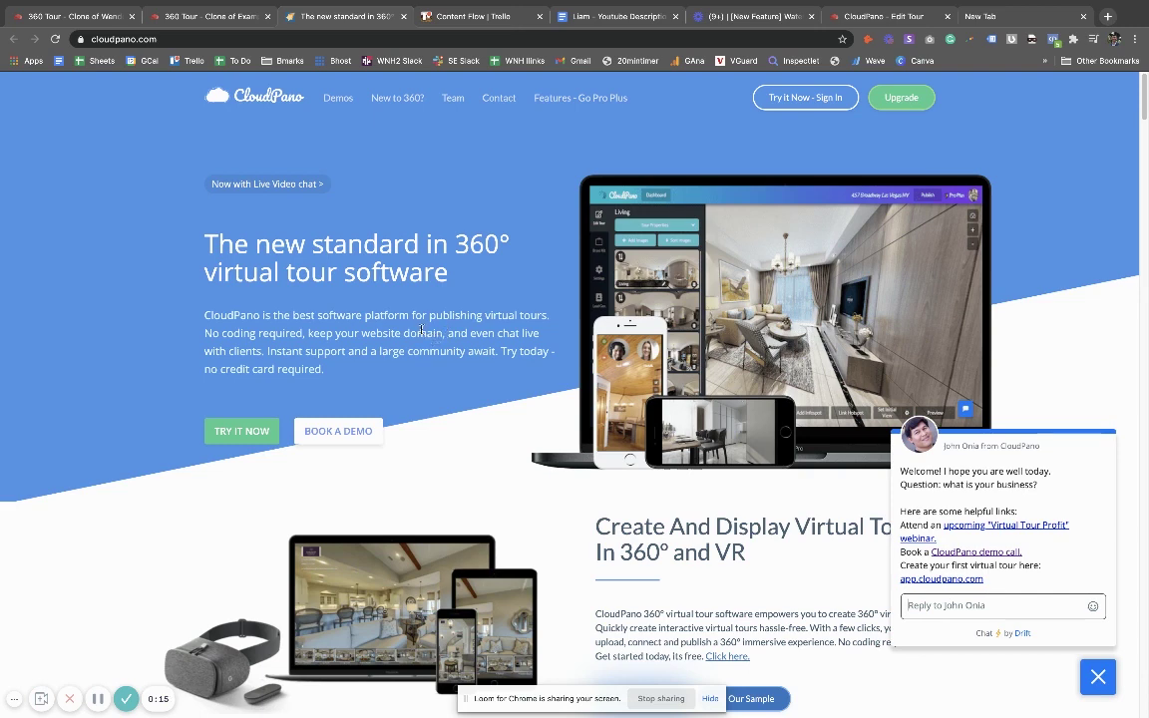
{"action": "scroll", "coordinate": [128, 308], "scroll_direction": "down", "scroll_amount": 6}
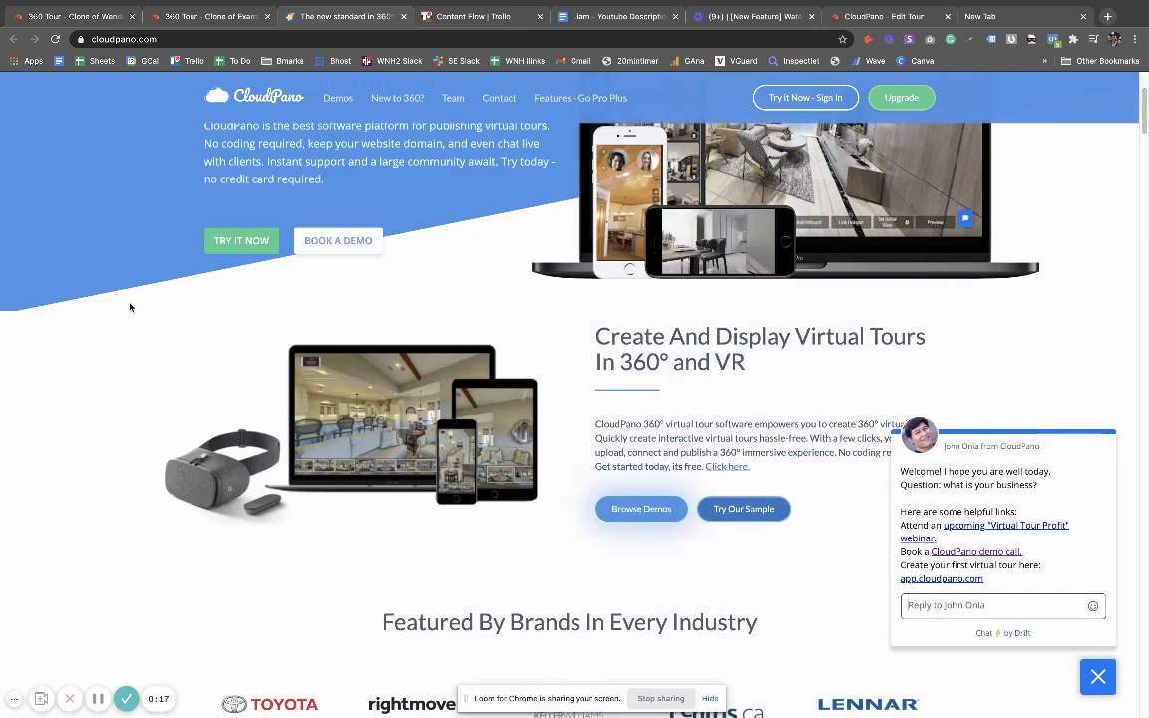
{"action": "scroll", "coordinate": [140, 310], "scroll_direction": "down", "scroll_amount": 4}
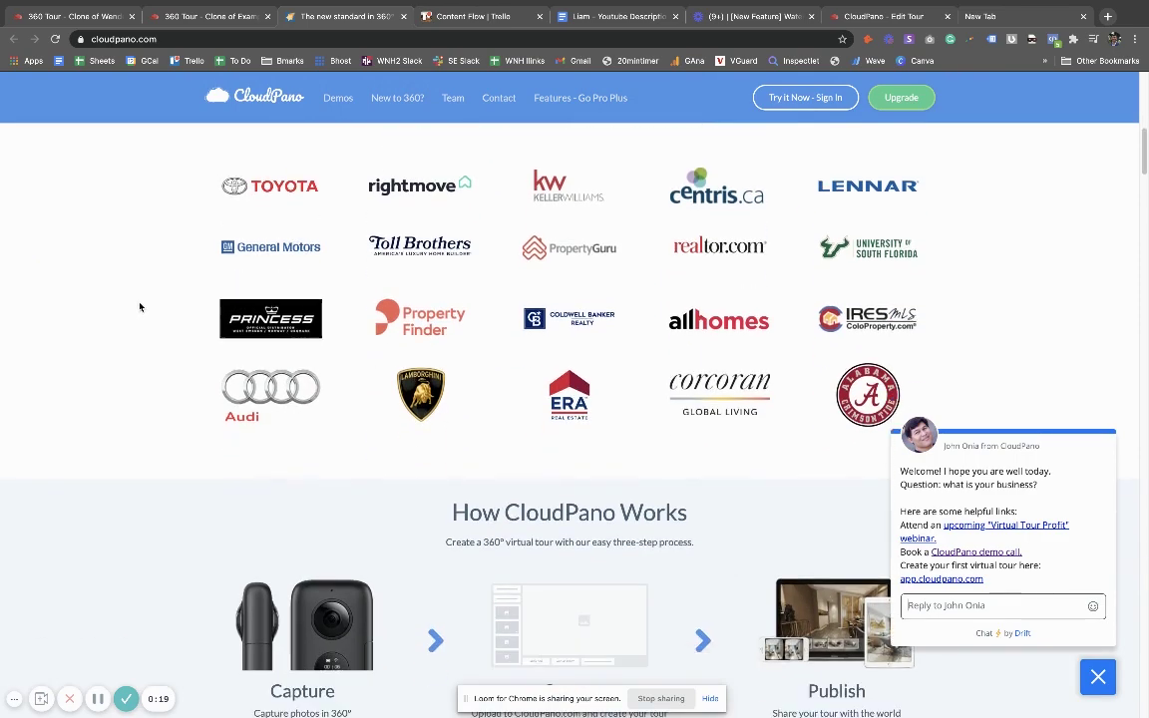
{"action": "scroll", "coordinate": [140, 310], "scroll_direction": "down", "scroll_amount": 5}
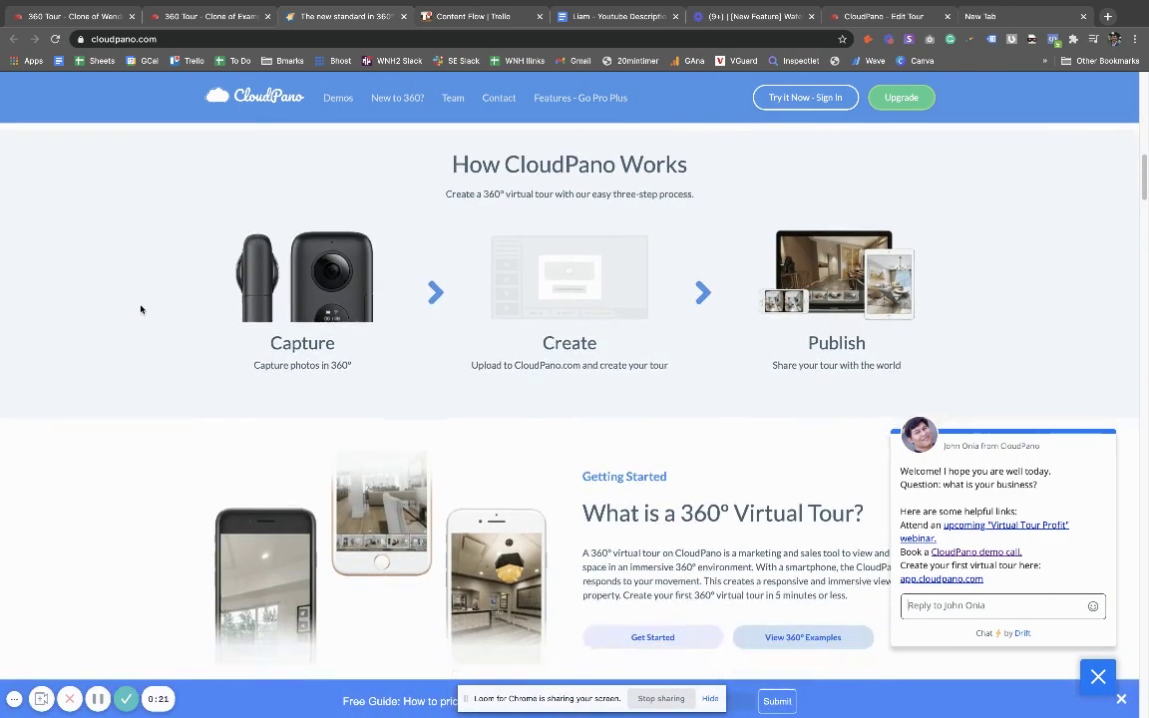
{"action": "scroll", "coordinate": [141, 310], "scroll_direction": "down", "scroll_amount": 2}
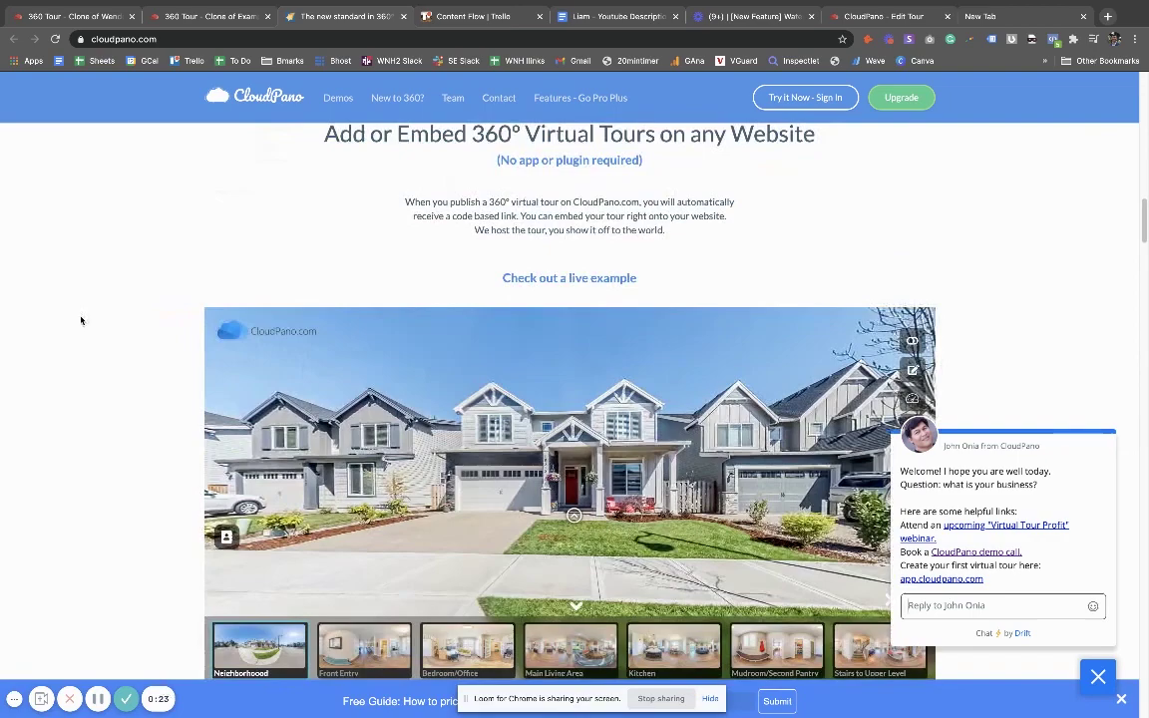
{"action": "scroll", "coordinate": [83, 320], "scroll_direction": "down", "scroll_amount": 2}
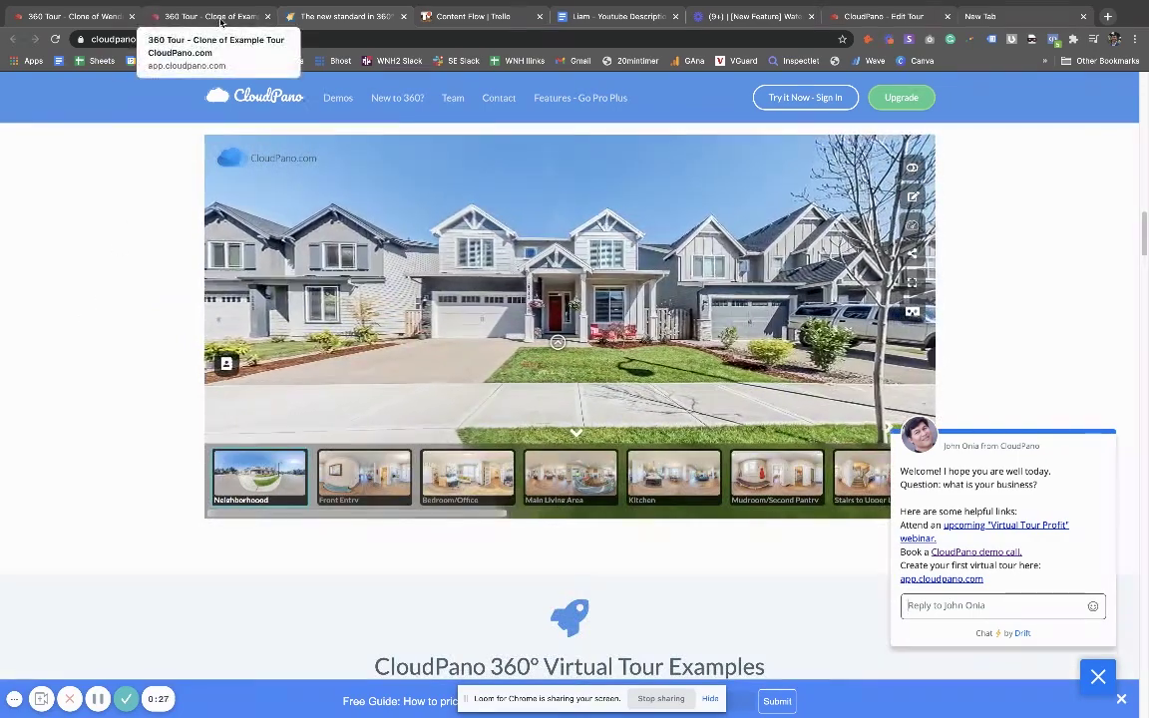
Step: Return to the example tour and walk from the living room into the bedroom and back, then into the lounge with the yellow rug and back
{"action": "left_click", "coordinate": [221, 21]}
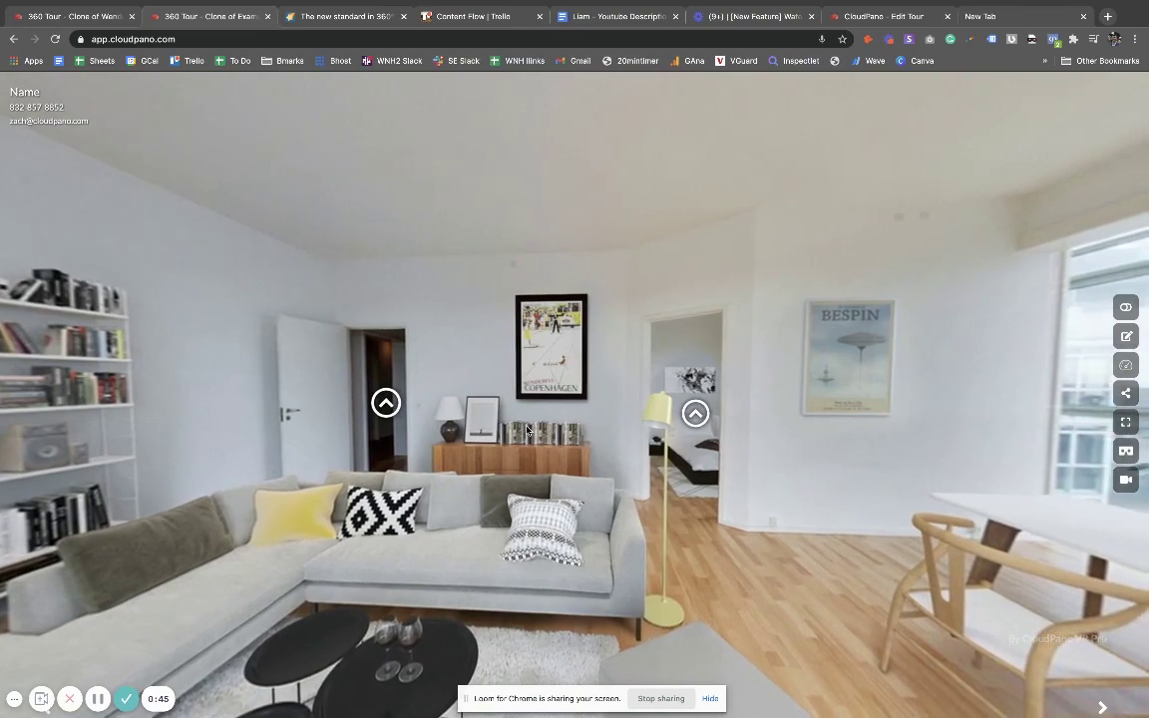
{"action": "left_click_drag", "start_coordinate": [527, 455], "coordinate": [558, 448]}
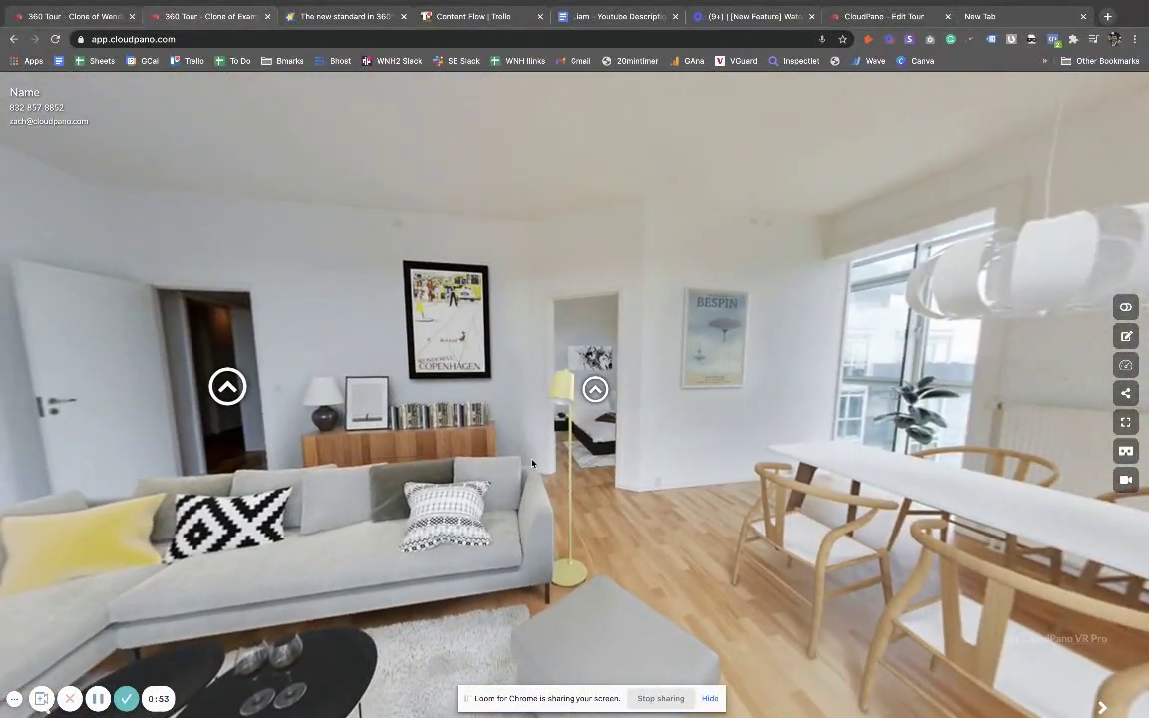
{"action": "left_click", "coordinate": [595, 393]}
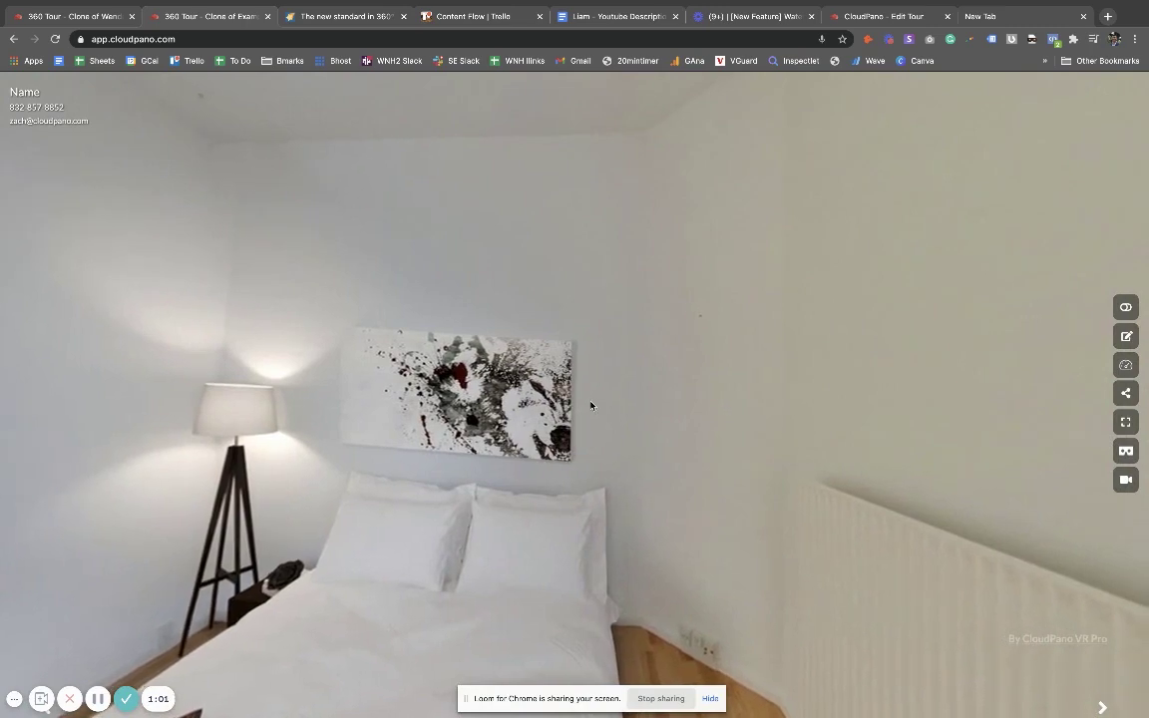
{"action": "left_click_drag", "start_coordinate": [429, 444], "coordinate": [568, 429]}
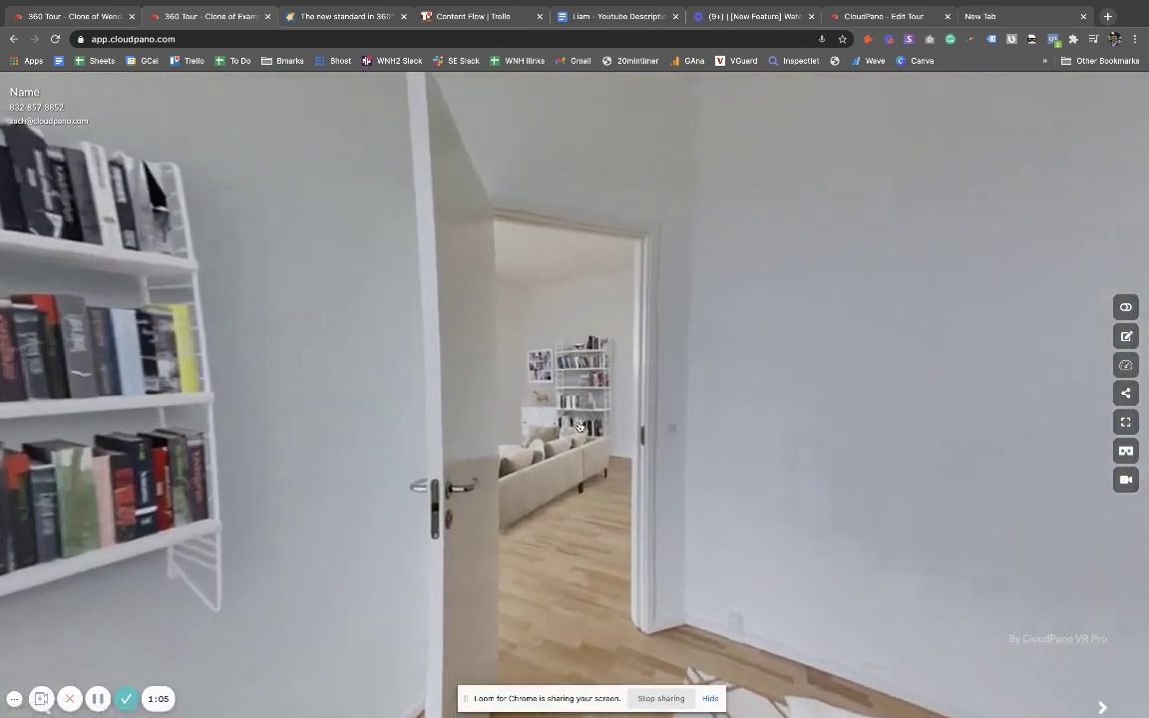
{"action": "left_click", "coordinate": [578, 427]}
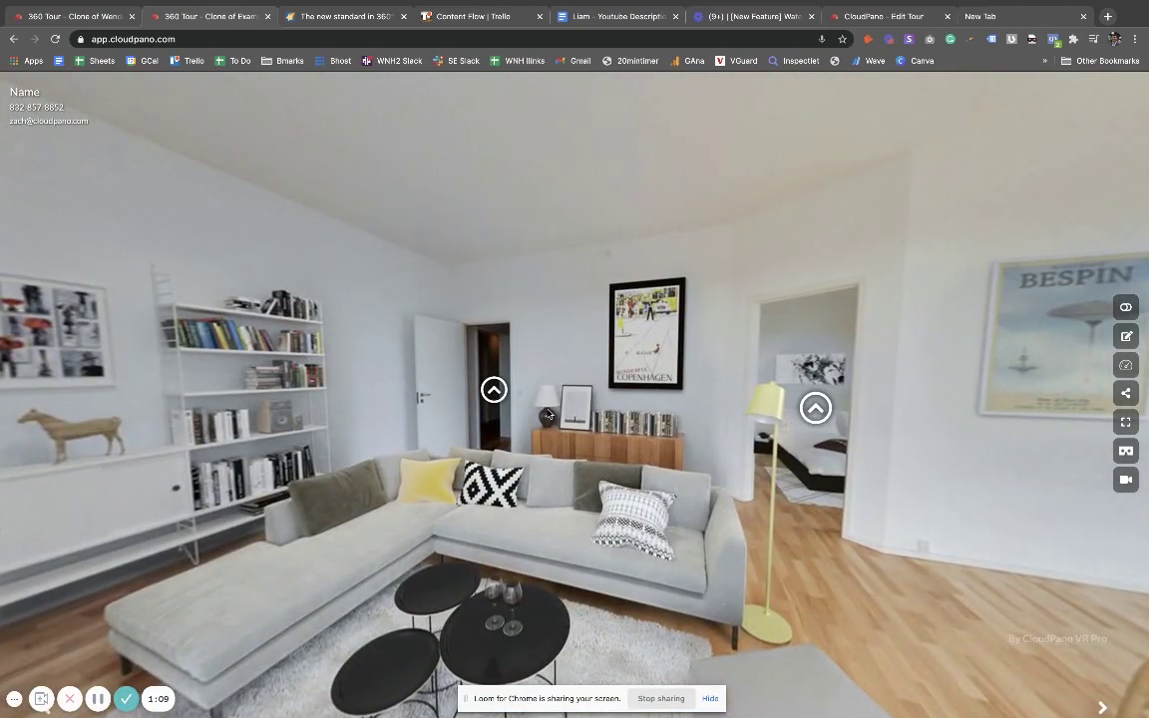
{"action": "left_click", "coordinate": [493, 390]}
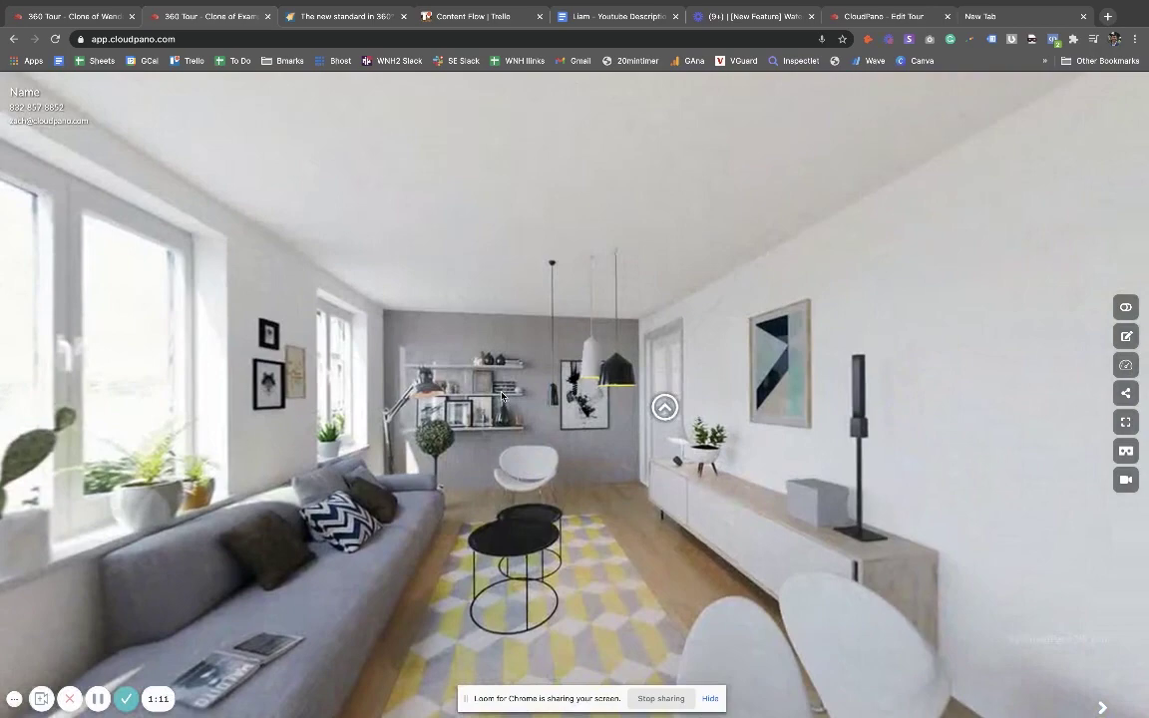
{"action": "left_click", "coordinate": [664, 407]}
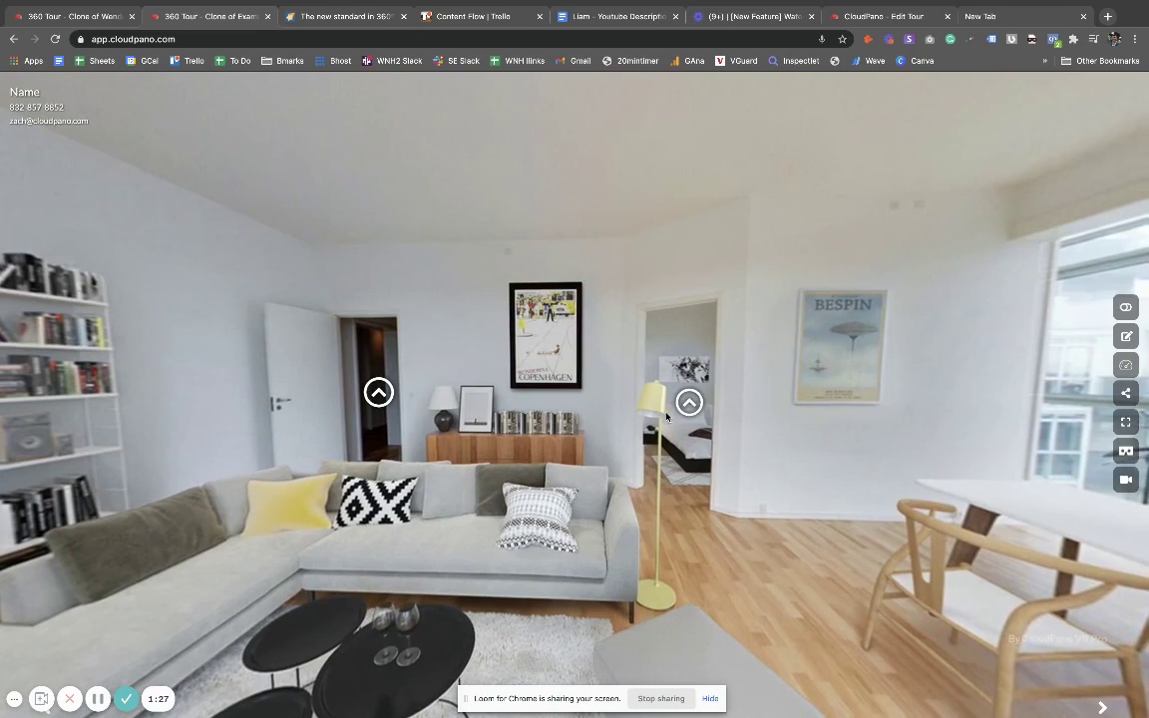
Step: Walk from the living room into the bedroom and back twice, comparing the view direction on each arrival
{"action": "right_click", "coordinate": [564, 361]}
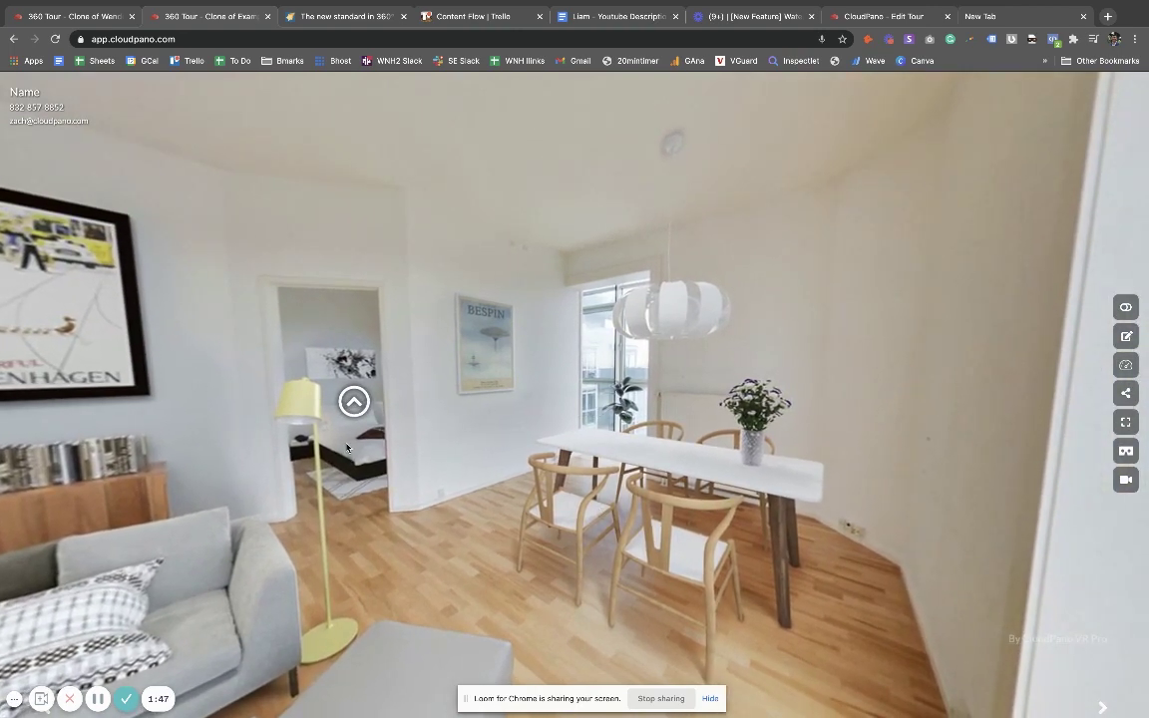
{"action": "left_click", "coordinate": [352, 403]}
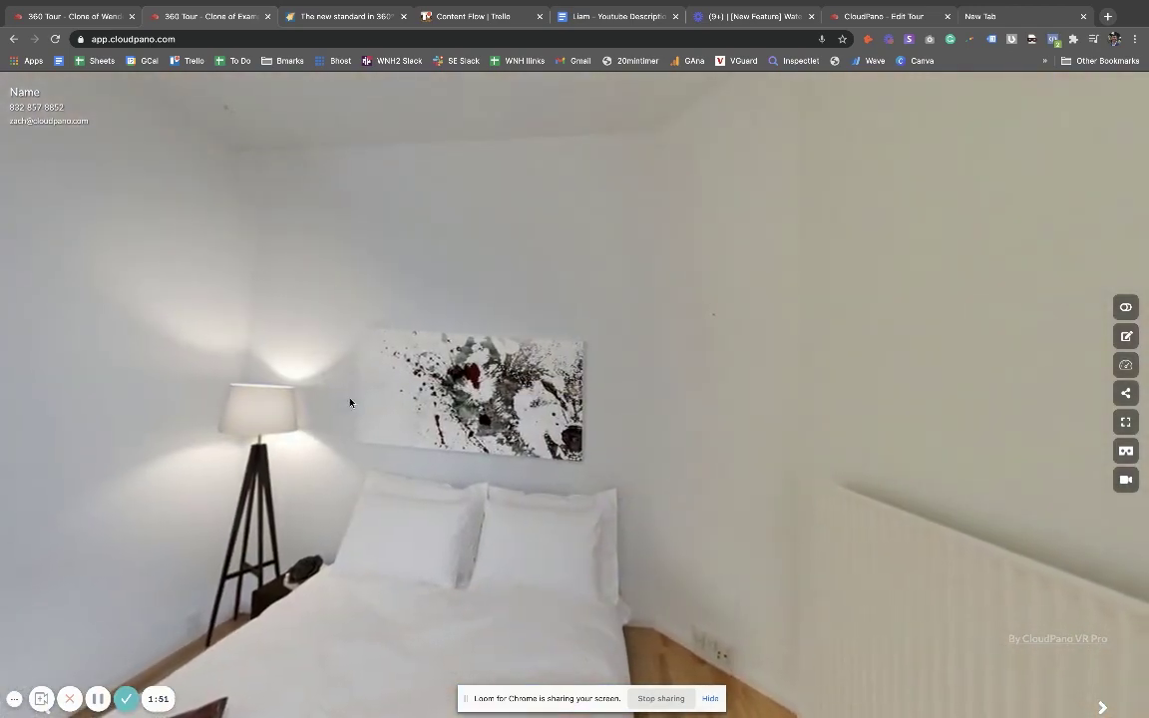
{"action": "mouse_move", "coordinate": [357, 510]}
{"action": "left_mouse_down"}
{"action": "mouse_move", "coordinate": [507, 480]}
{"action": "mouse_move", "coordinate": [550, 502]}
{"action": "mouse_move", "coordinate": [539, 503]}
{"action": "left_mouse_up"}
{"action": "left_click", "coordinate": [571, 409]}
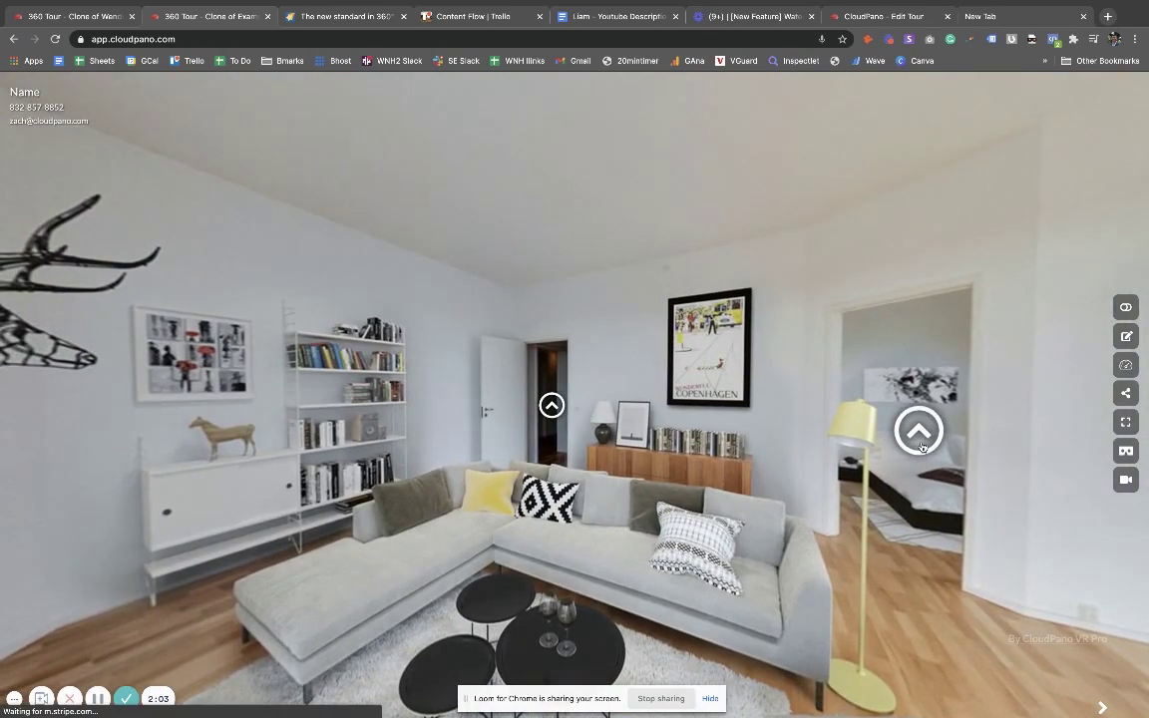
{"action": "left_click", "coordinate": [919, 433]}
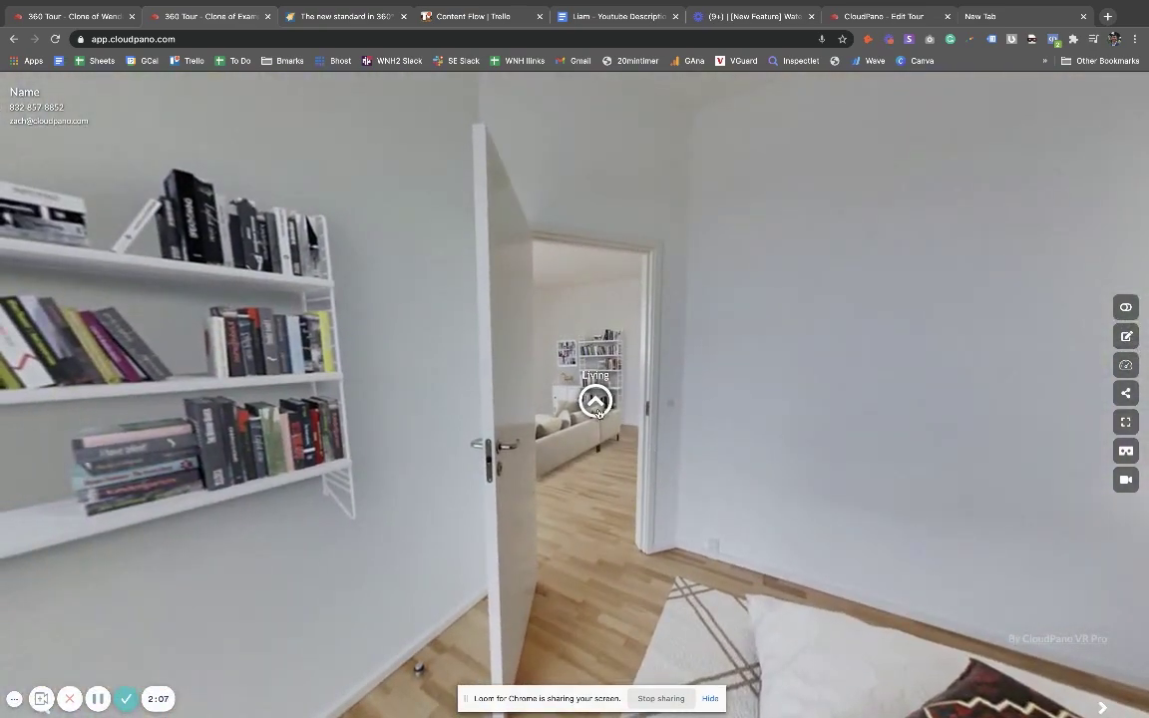
{"action": "left_click", "coordinate": [595, 404]}
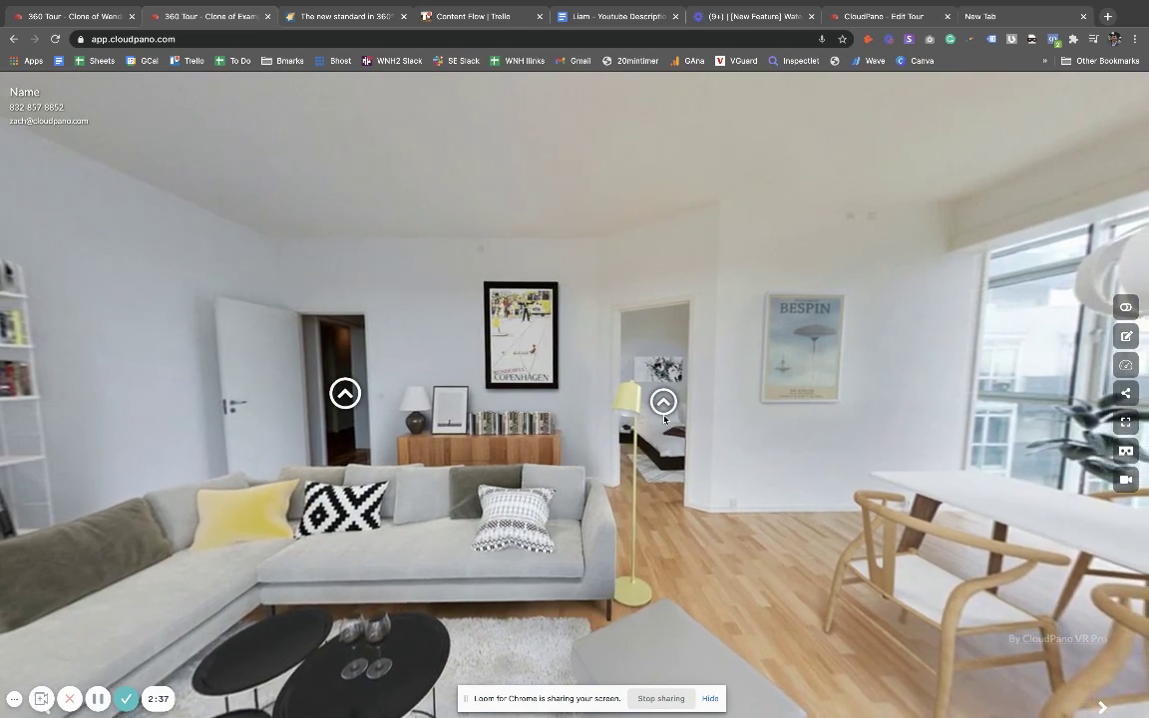
Step: Turn toward the open hallway door, enter the lounge with the yellow rug, and return to the living room
{"action": "mouse_move", "coordinate": [579, 442]}
{"action": "left_mouse_down"}
{"action": "mouse_move", "coordinate": [525, 393]}
{"action": "mouse_move", "coordinate": [561, 401]}
{"action": "left_mouse_up"}
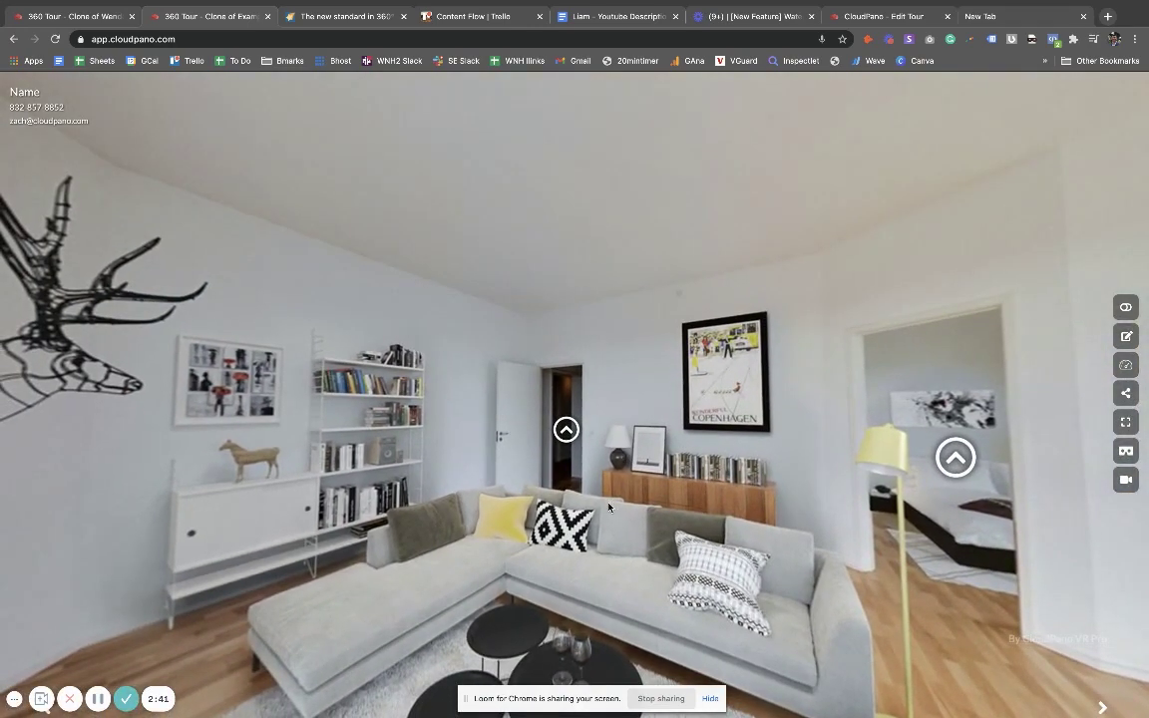
{"action": "left_click", "coordinate": [575, 427]}
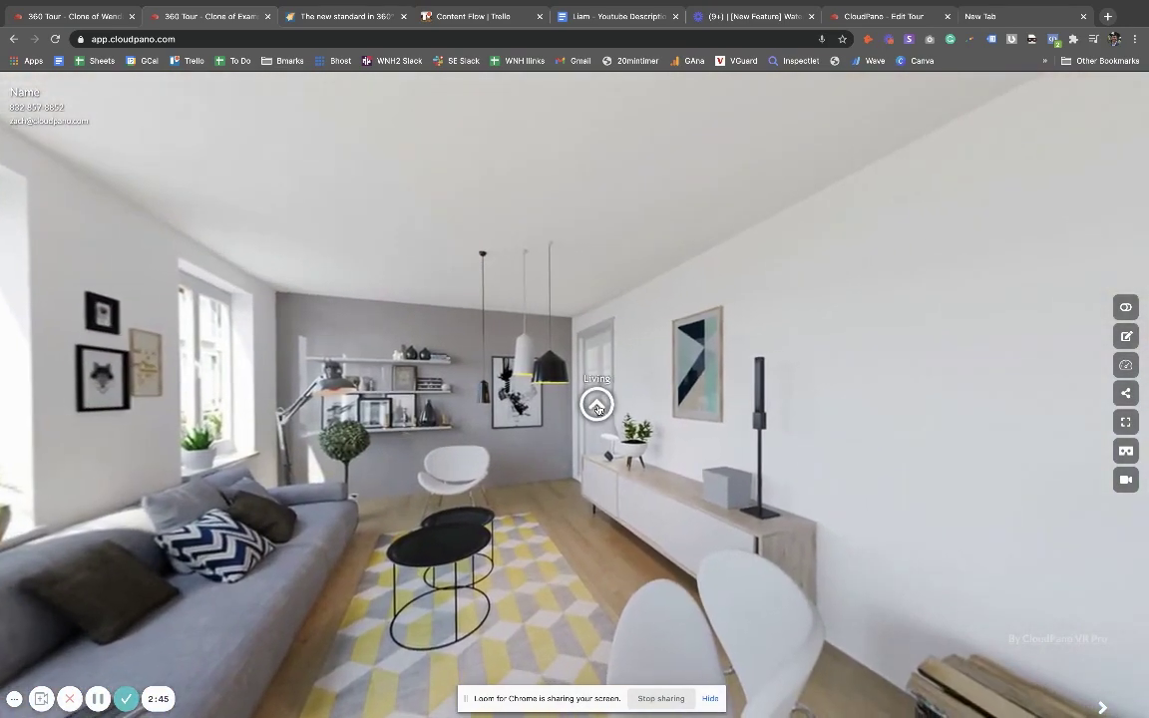
{"action": "left_click", "coordinate": [597, 405]}
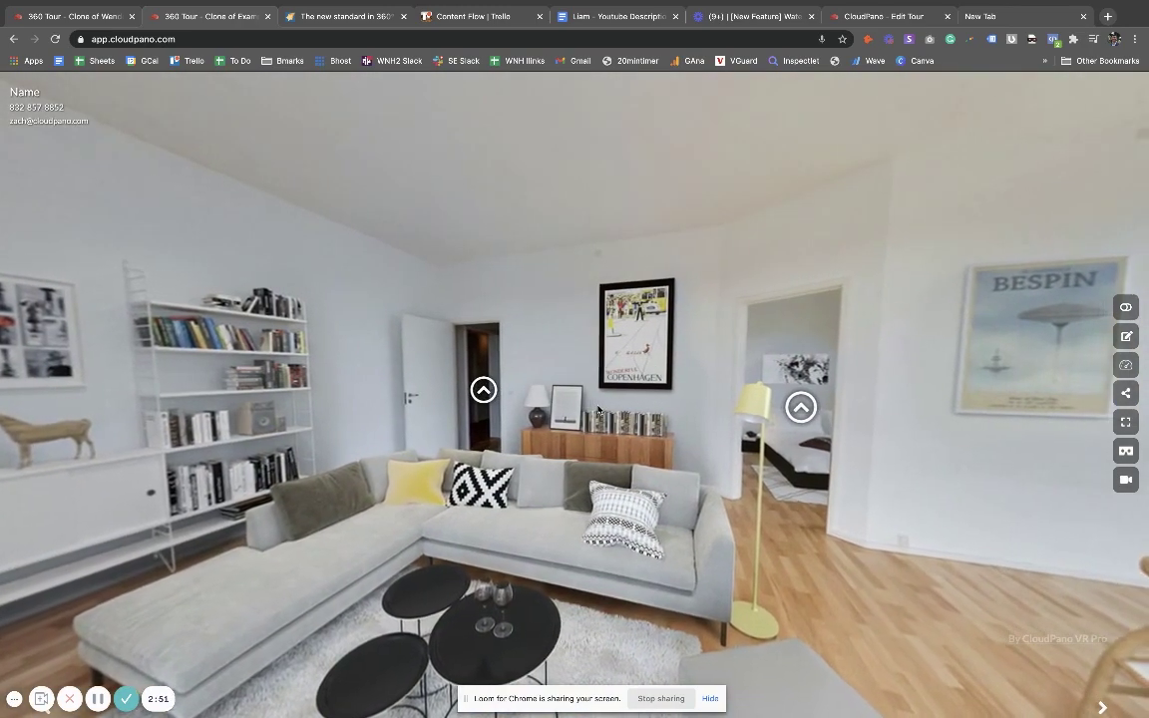
Step: Go to the Northpoint Demo tour and walk from the house exterior through the front entry and main living area to the kitchen, looking around
{"action": "key", "text": "alt+Left"}
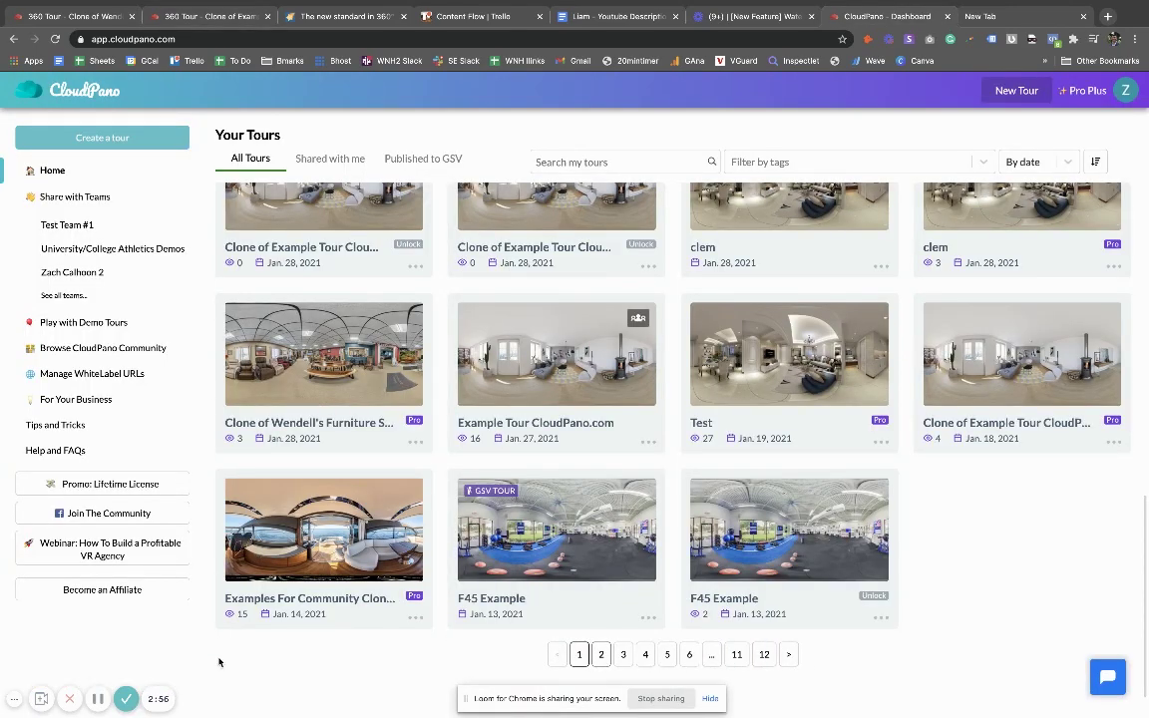
{"action": "key", "text": "alt+Right"}
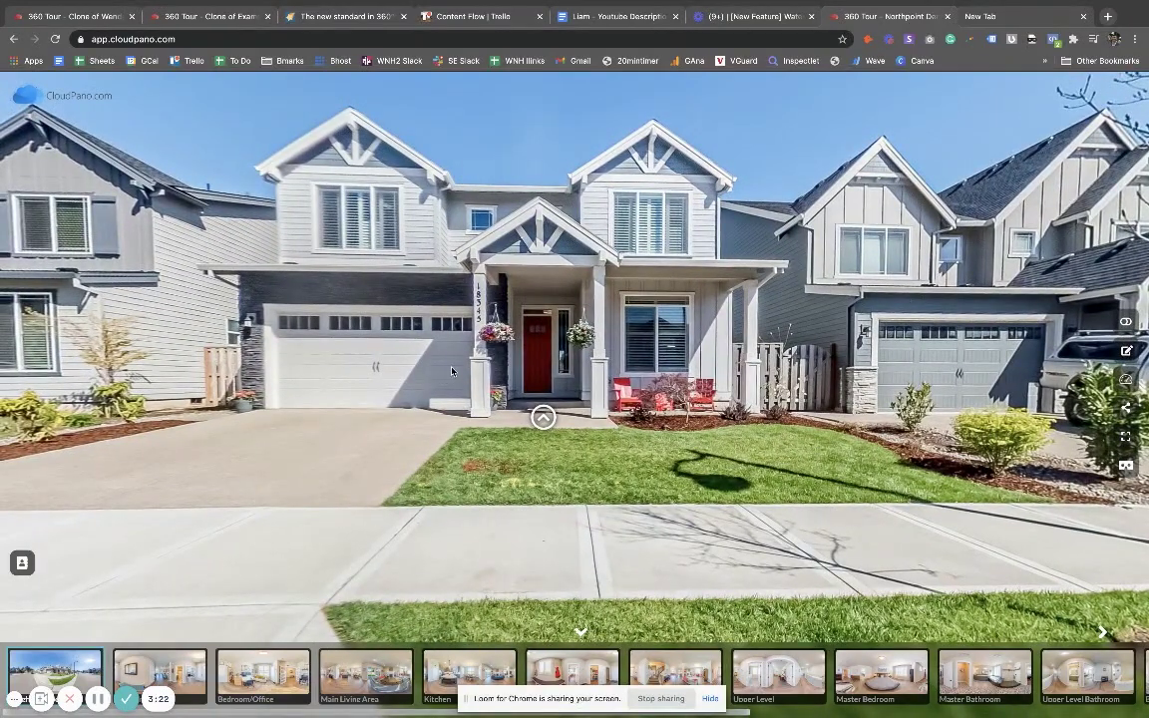
{"action": "left_click", "coordinate": [547, 422]}
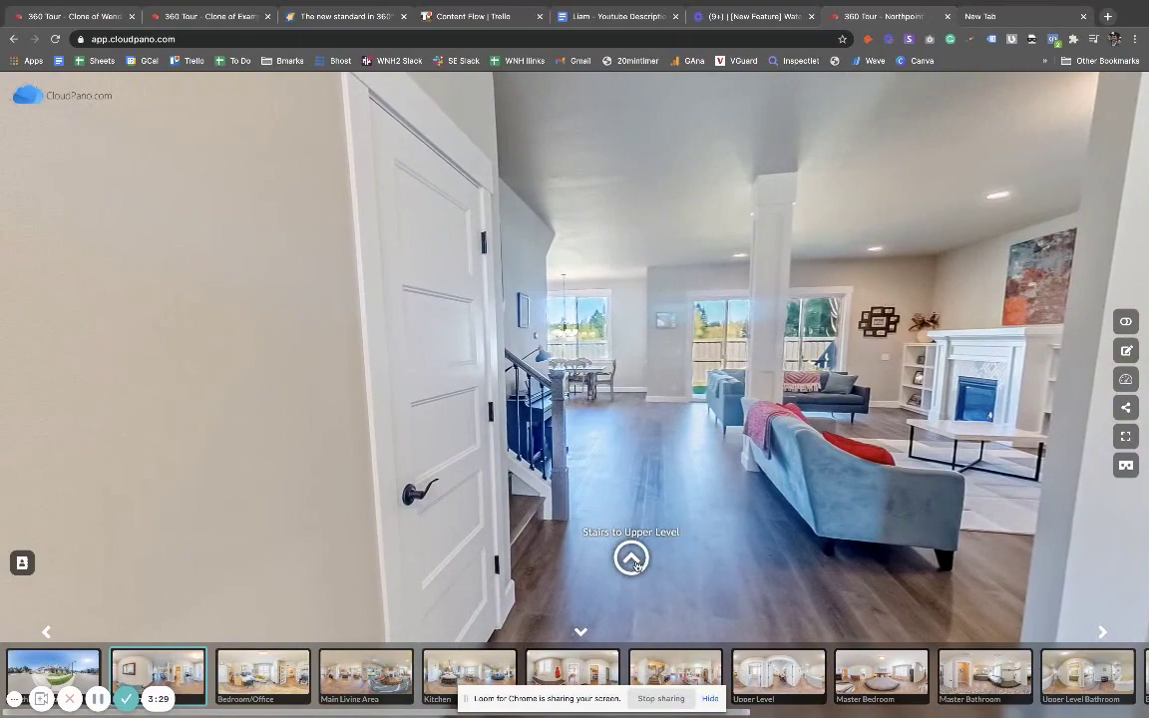
{"action": "left_click", "coordinate": [634, 560]}
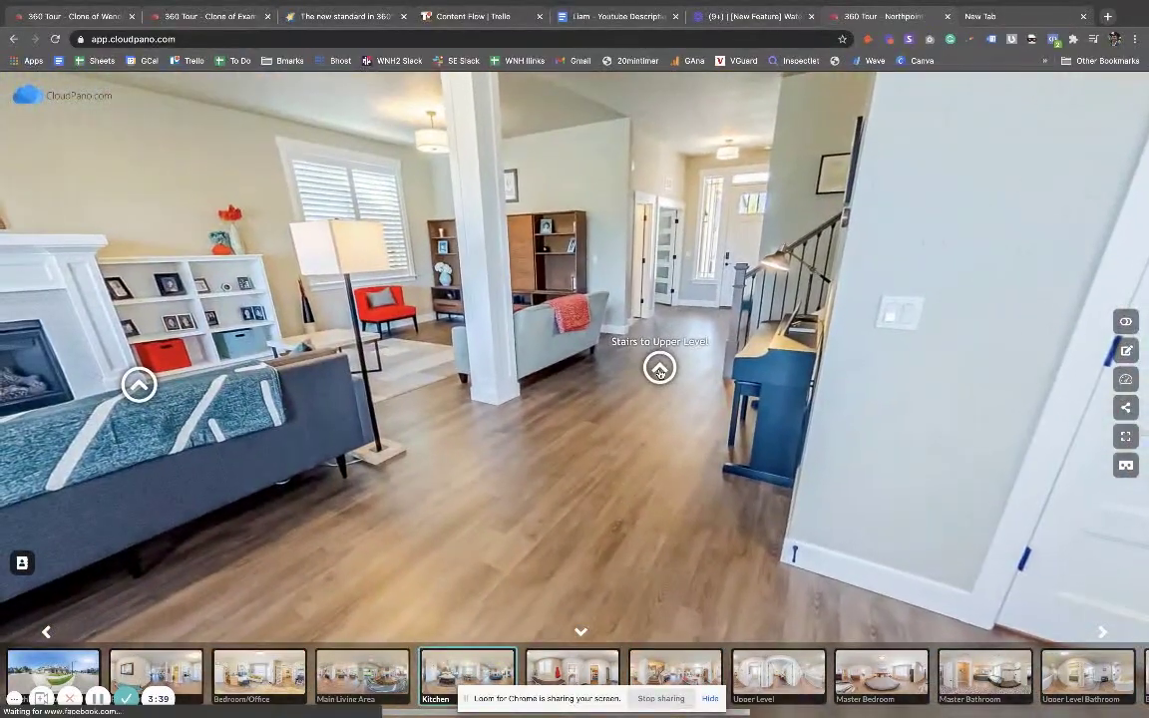
{"action": "left_click", "coordinate": [658, 369]}
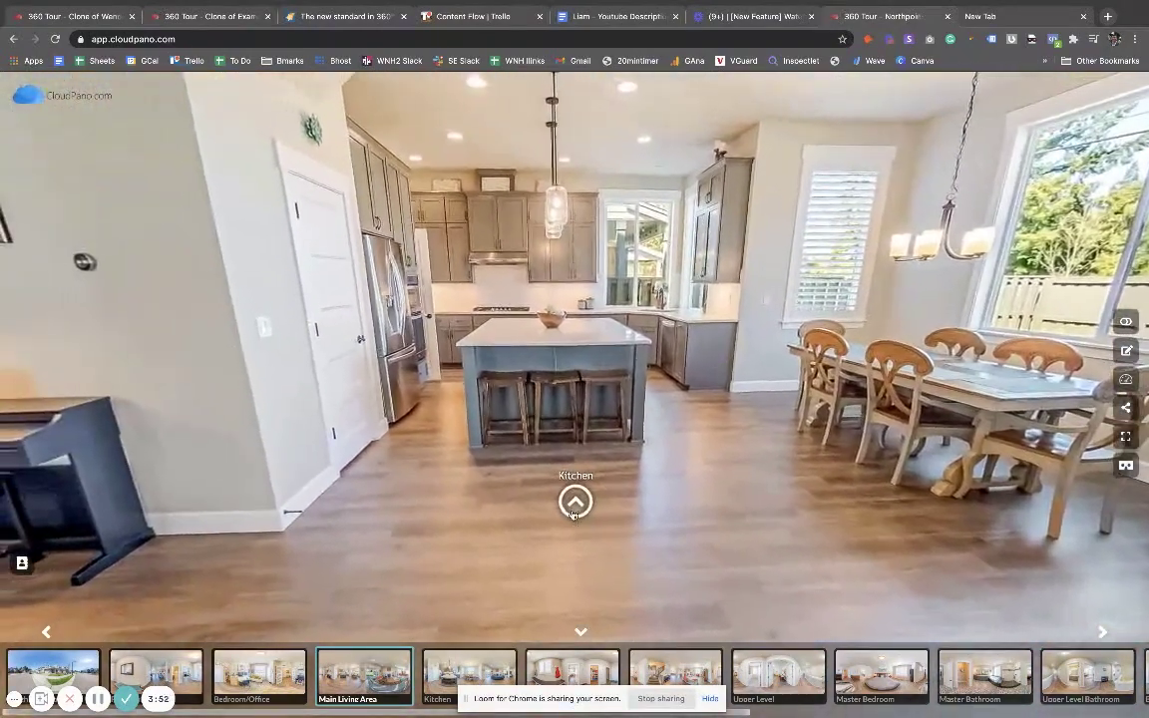
{"action": "left_click", "coordinate": [576, 503]}
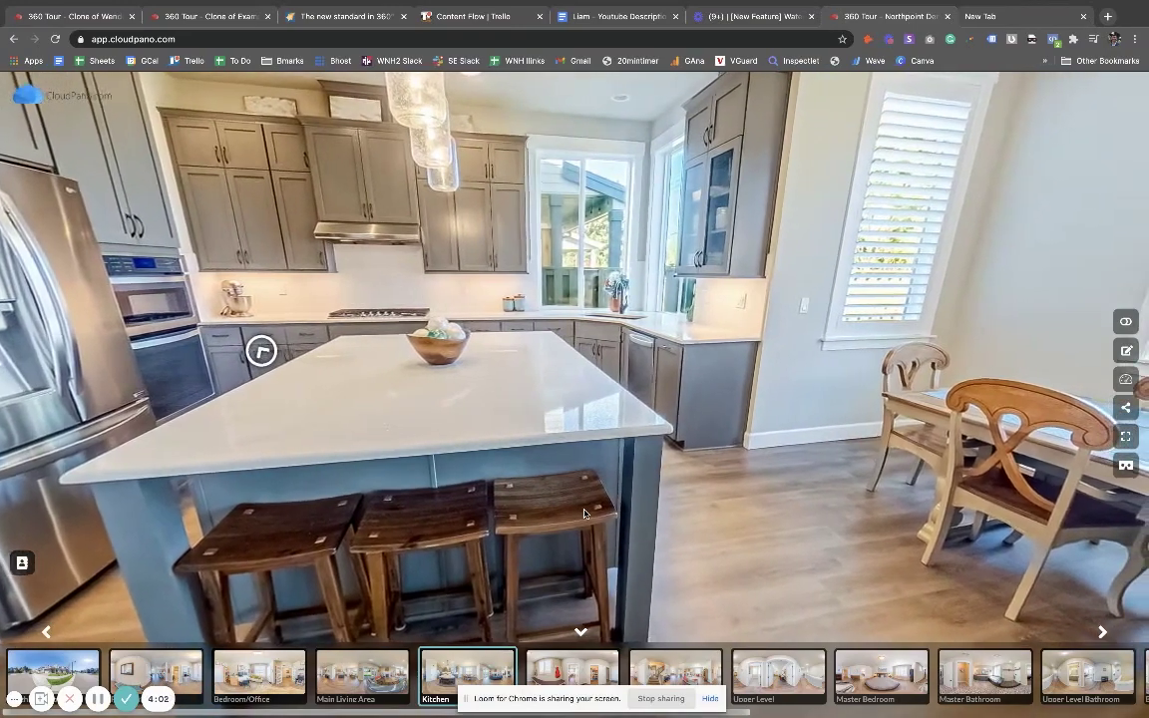
{"action": "left_click_drag", "start_coordinate": [584, 514], "coordinate": [476, 325]}
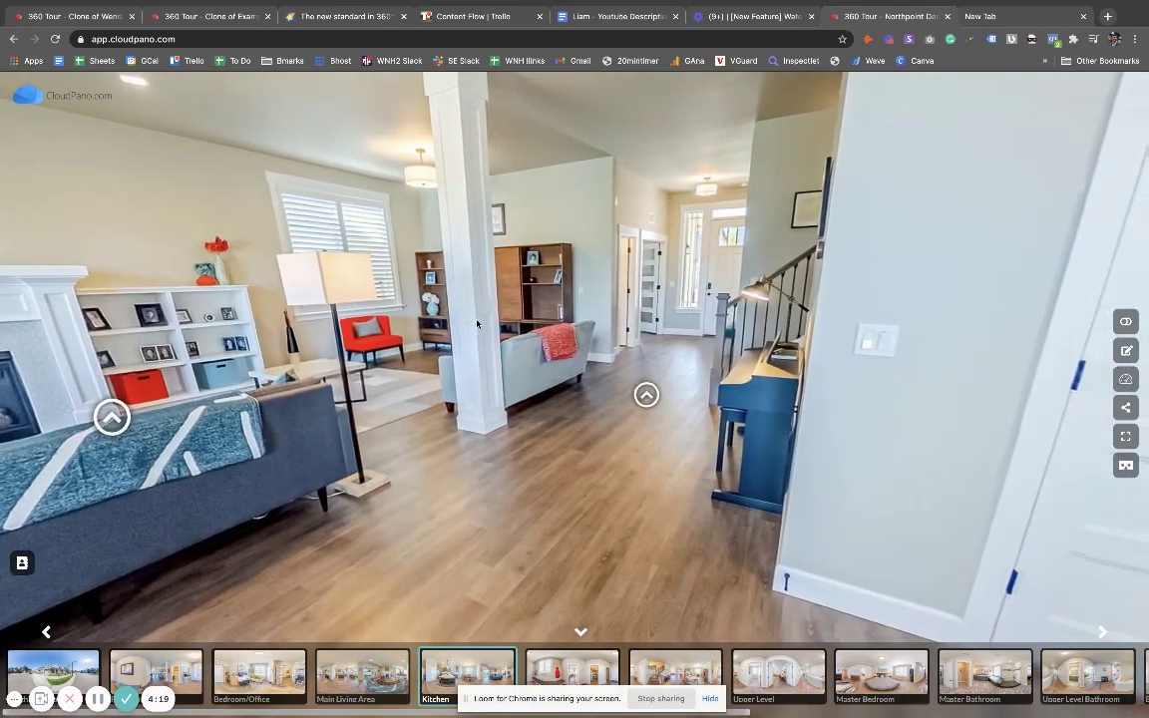
{"action": "left_click_drag", "start_coordinate": [524, 298], "coordinate": [647, 329]}
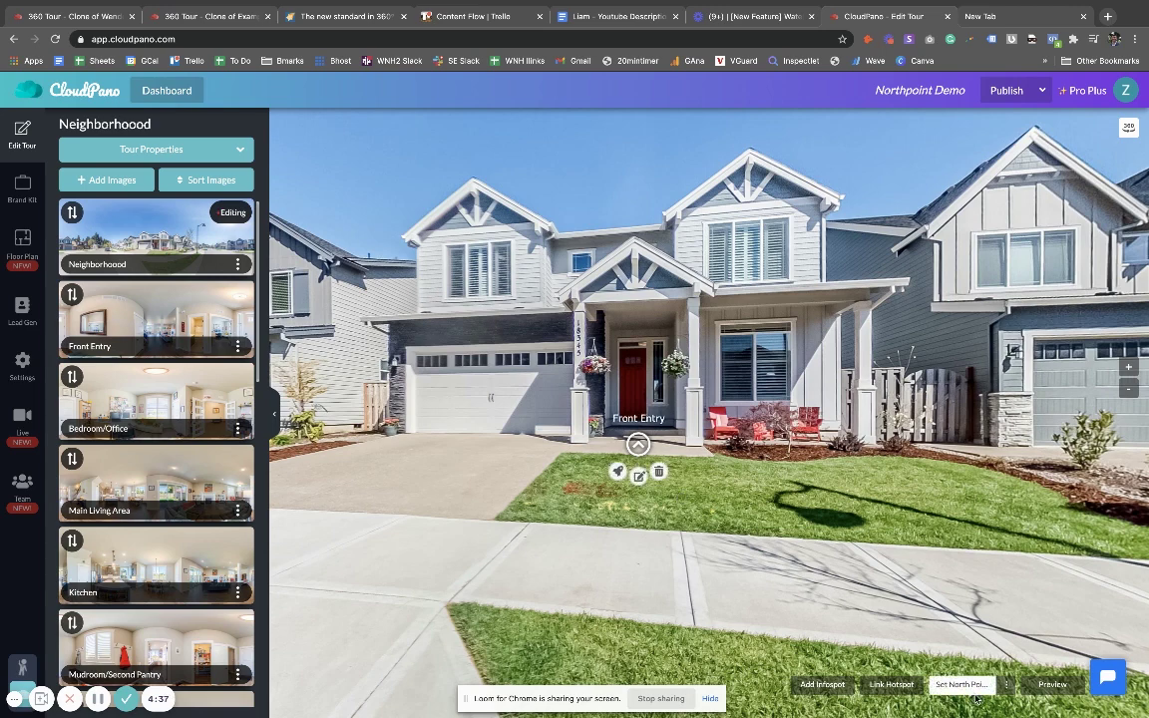
Step: Show the extra view options for the Neighborhoood scene, including Set Initial View and Set North Point, then collapse them
{"action": "left_click", "coordinate": [1007, 687]}
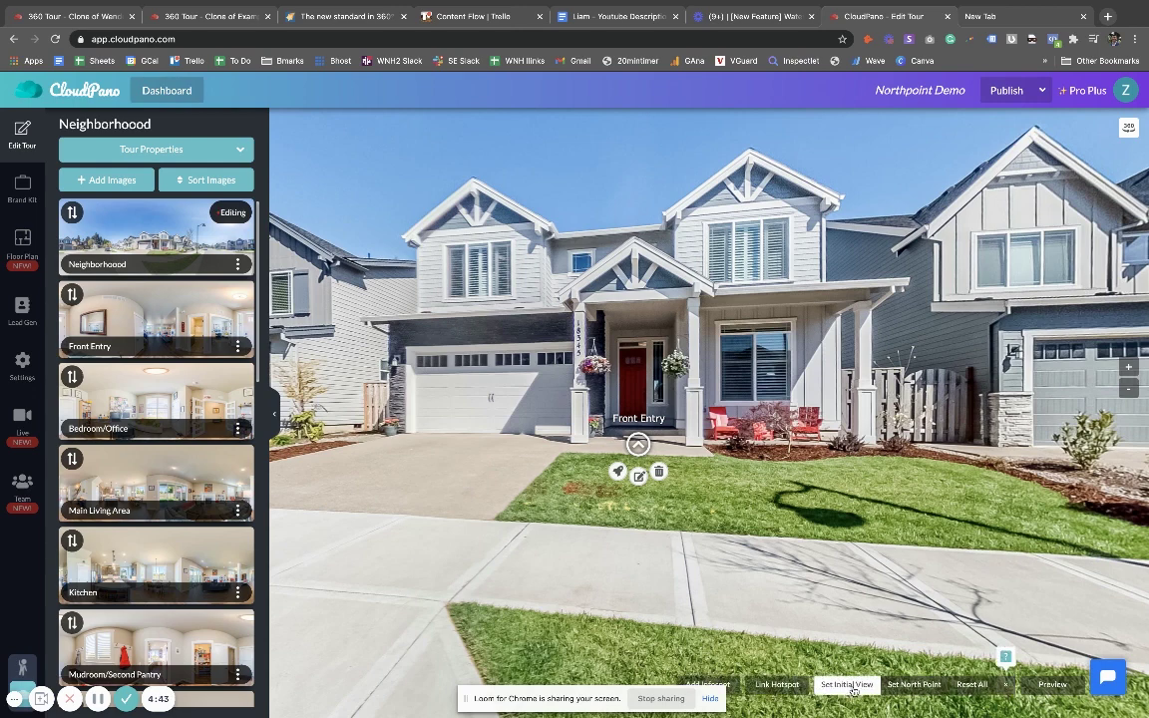
{"action": "left_click", "coordinate": [1009, 686]}
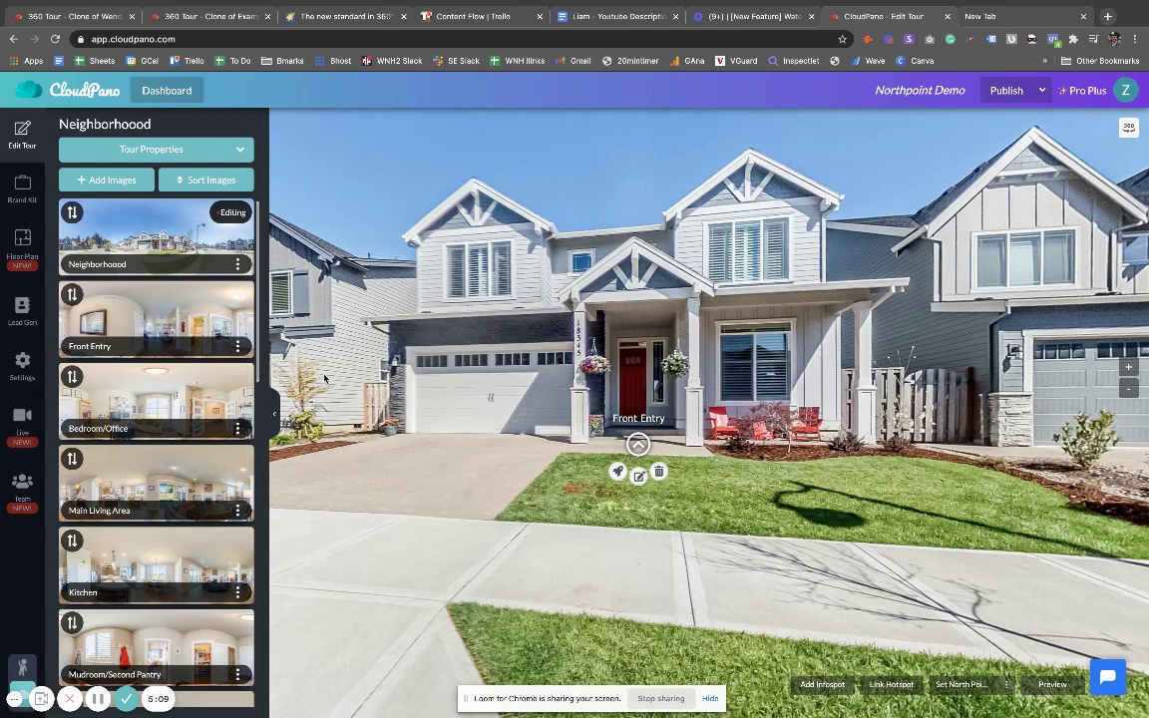
Step: Open the tour's navigation settings and list the available transition types
{"action": "left_click", "coordinate": [22, 364]}
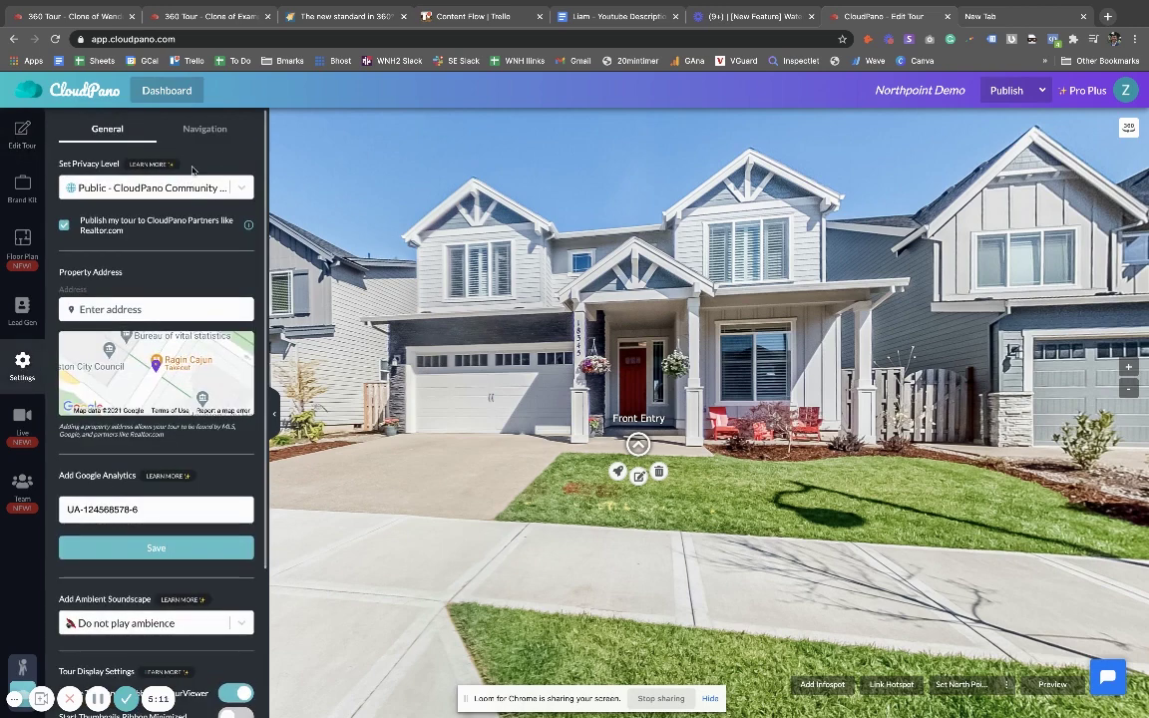
{"action": "left_click", "coordinate": [206, 122]}
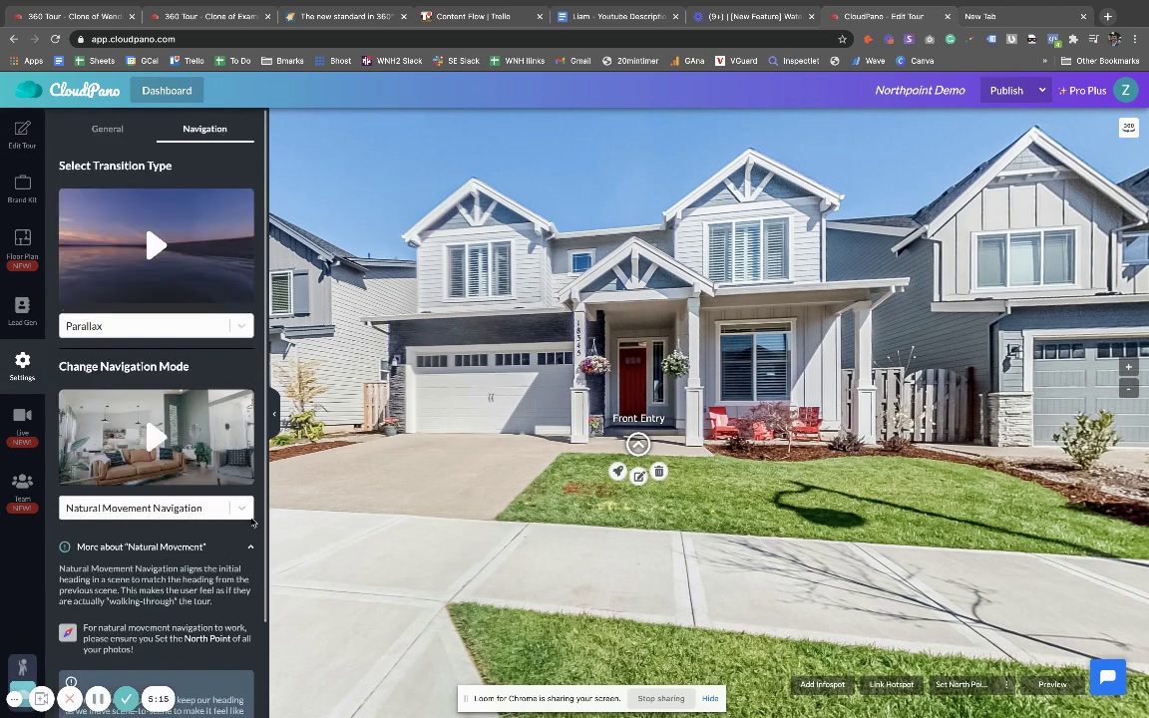
{"action": "left_click", "coordinate": [241, 329]}
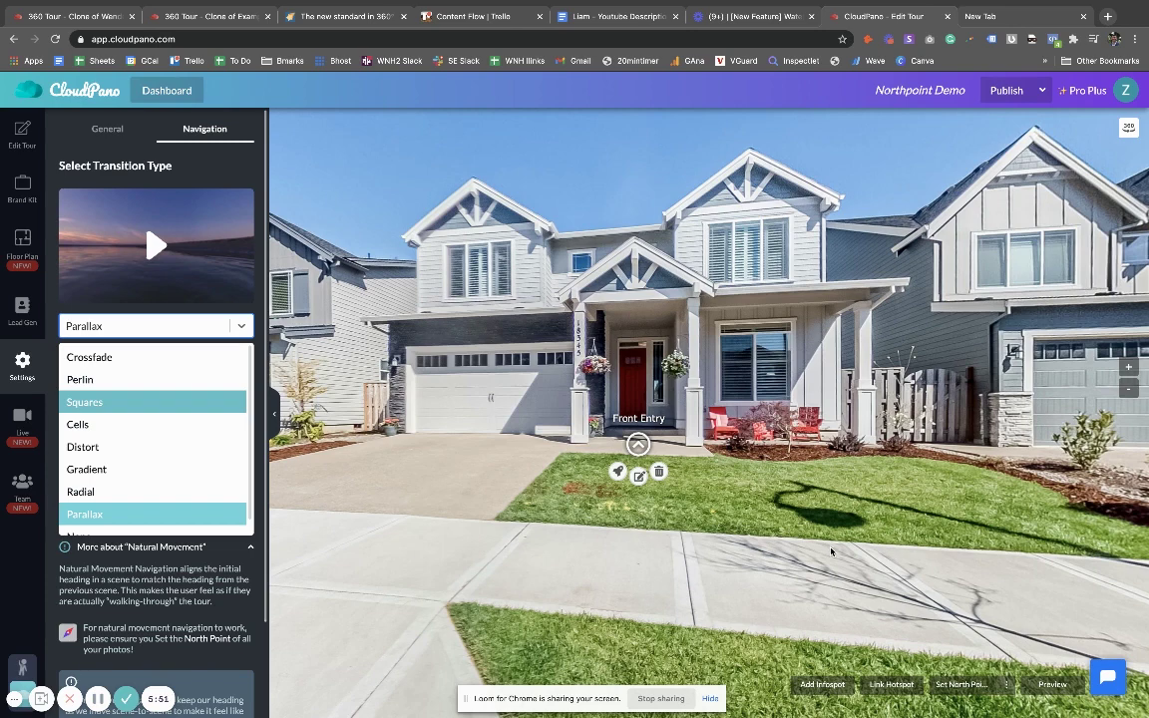
Step: Keep Parallax as the transition type, play part of its preview clip and pause it
{"action": "left_click", "coordinate": [111, 514]}
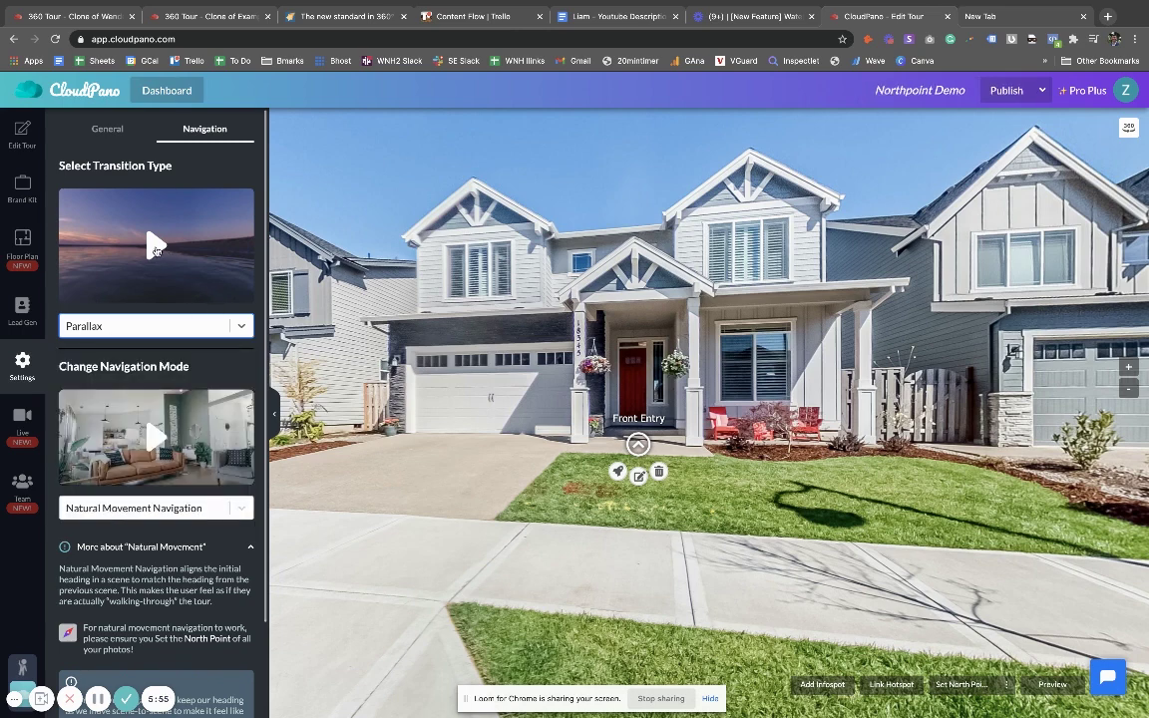
{"action": "left_click", "coordinate": [155, 247]}
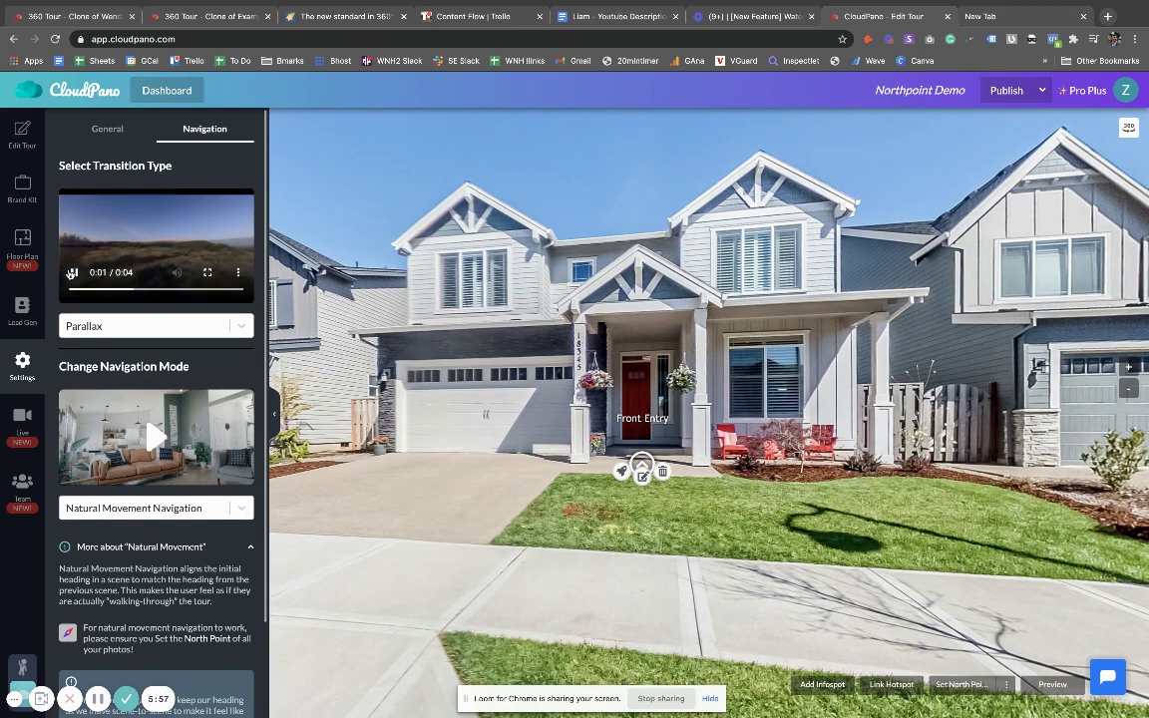
{"action": "left_click", "coordinate": [96, 247]}
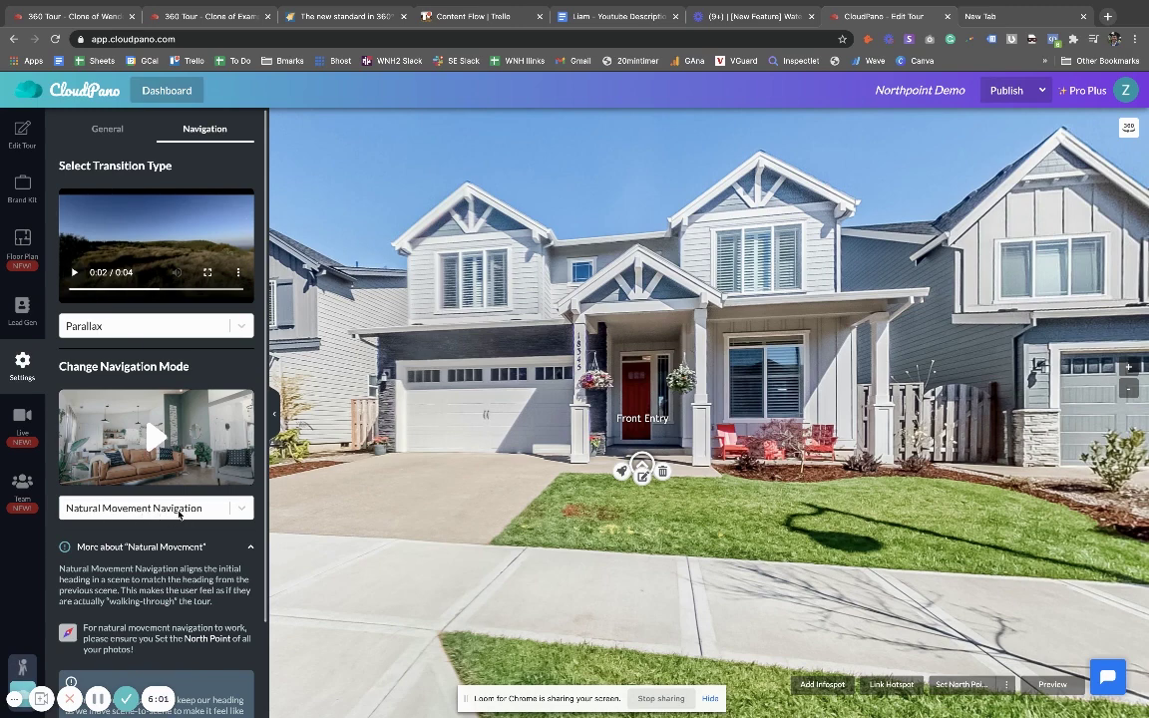
Step: List the available navigation modes and leave Natural Movement Navigation selected
{"action": "left_click", "coordinate": [241, 508]}
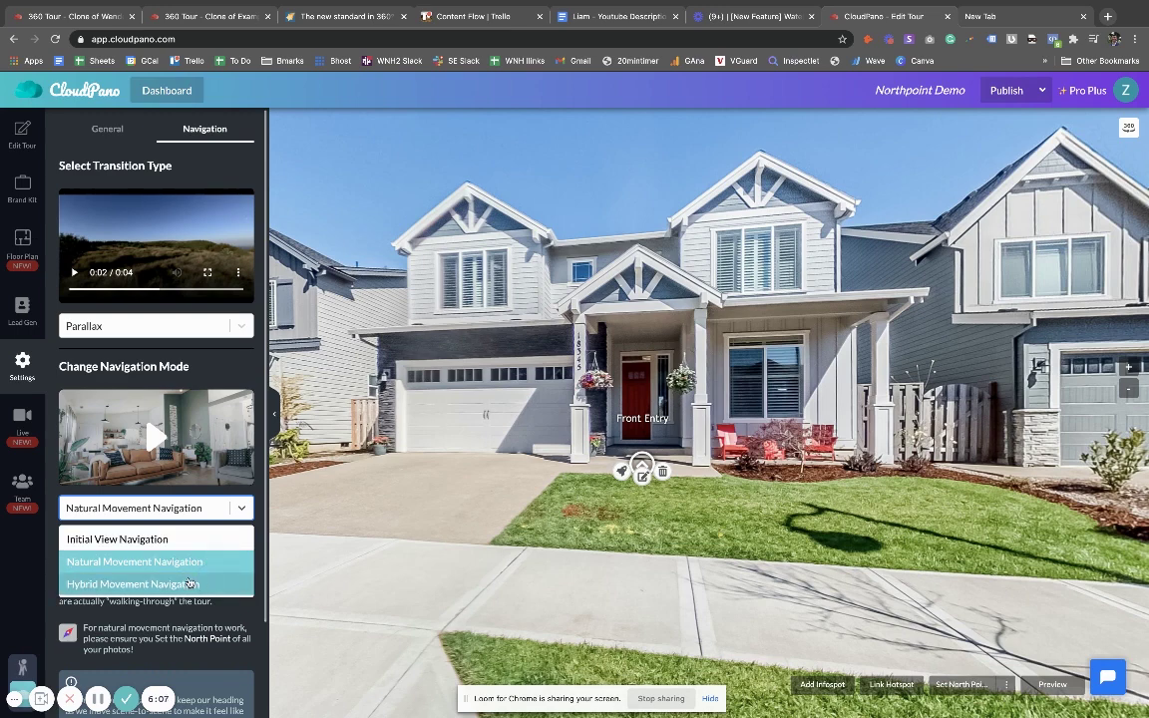
{"action": "left_click", "coordinate": [190, 634]}
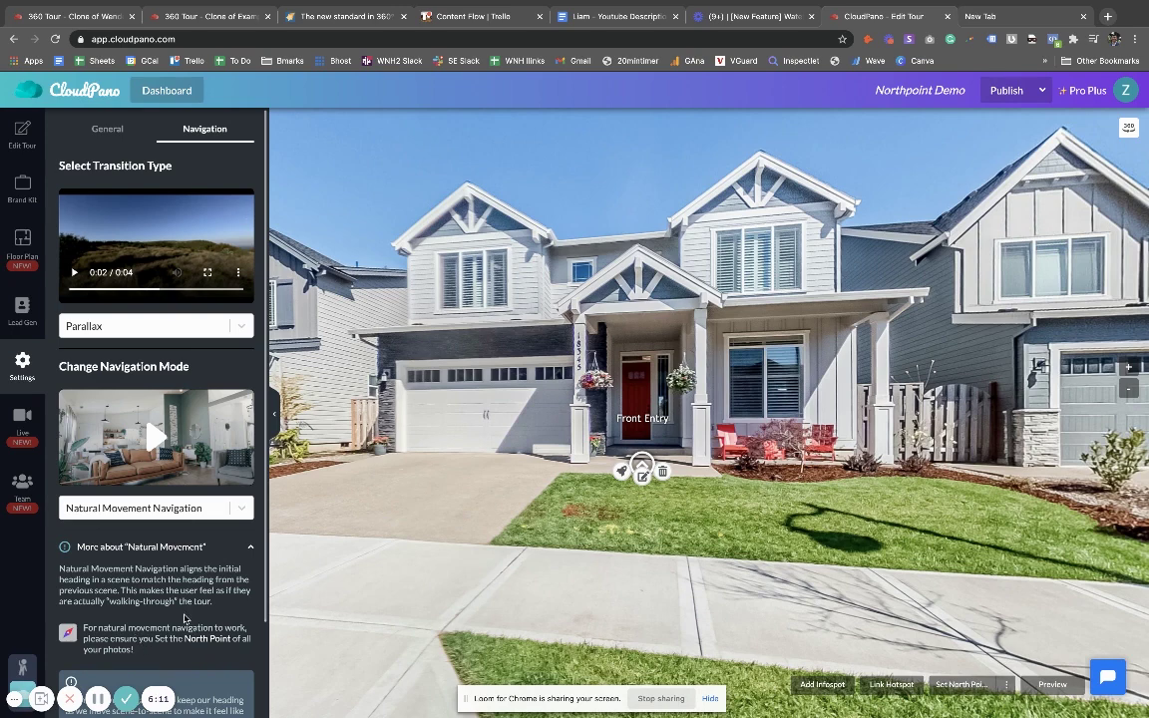
Step: Set the north point of the Neighborhoood scene facing the house, and of the Front Entry scene facing the living area
{"action": "left_click", "coordinate": [952, 685]}
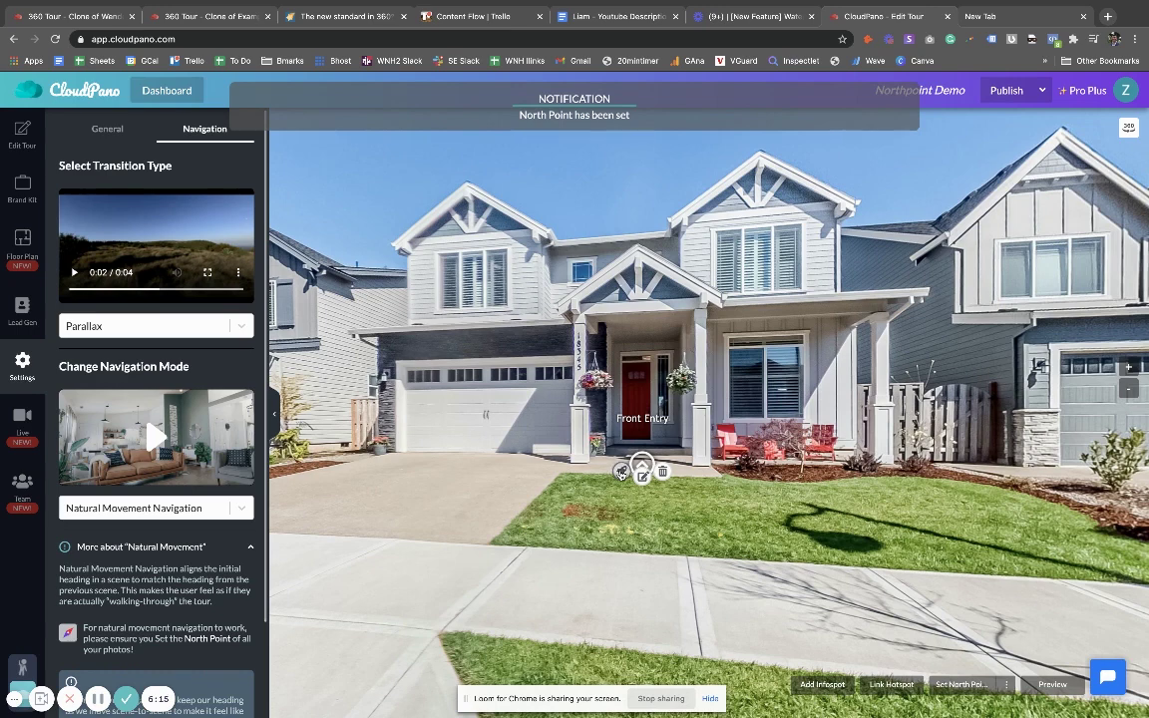
{"action": "left_click", "coordinate": [641, 462]}
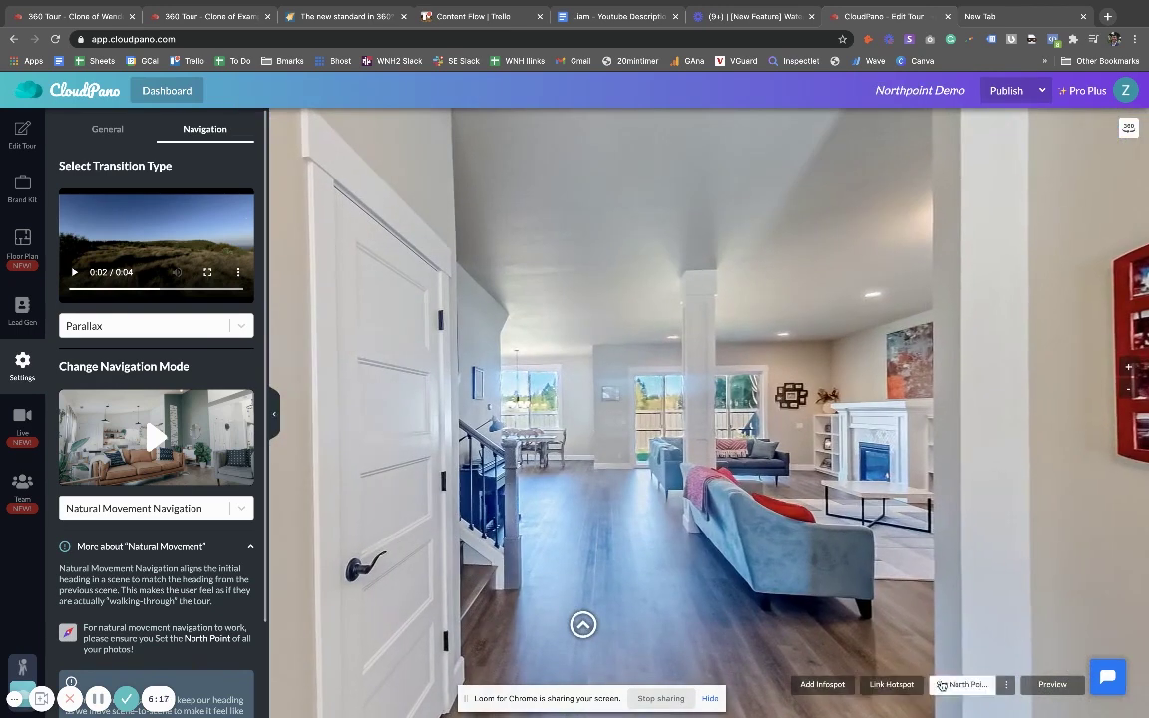
{"action": "left_click", "coordinate": [953, 684]}
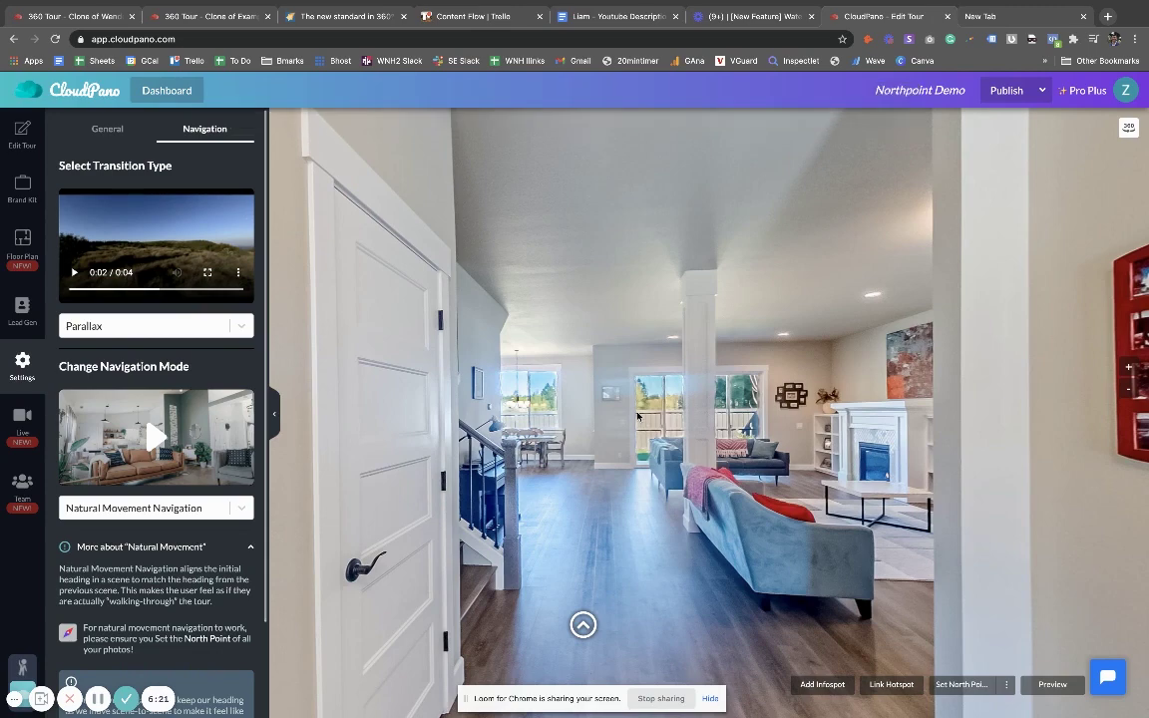
Step: Enter the Stairs to Upper Level scene and move the Main Living Area hotspot onto the floor near the fireplace
{"action": "mouse_move", "coordinate": [563, 656]}
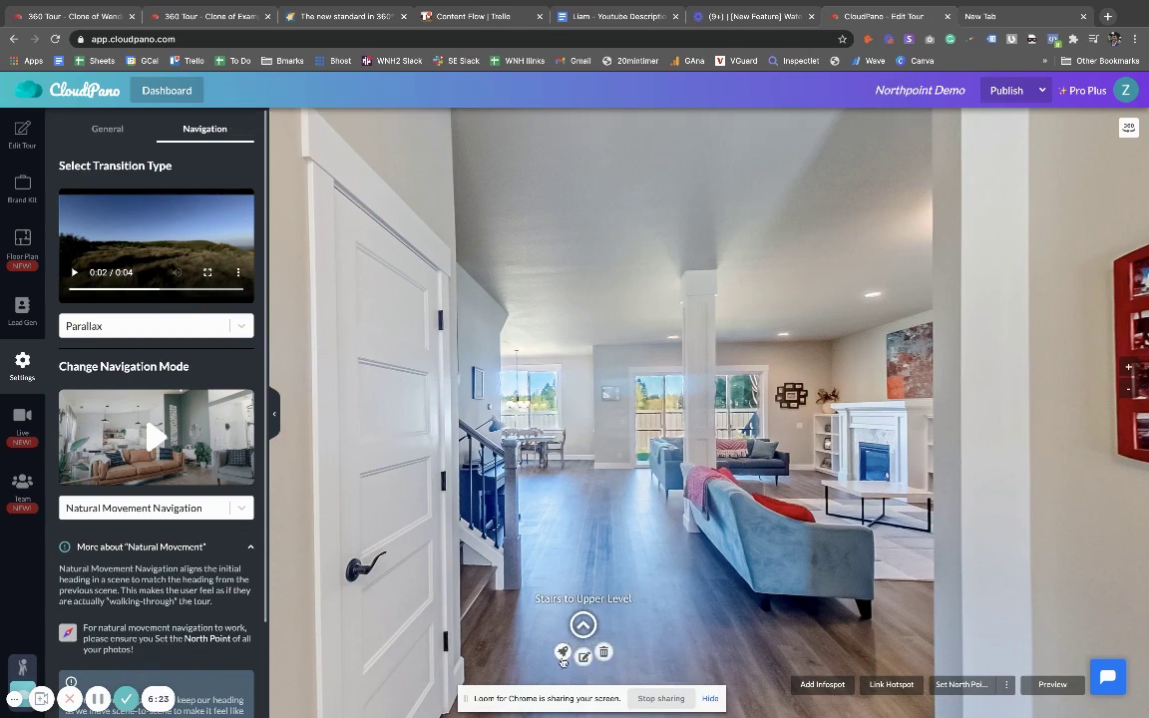
{"action": "left_click", "coordinate": [584, 624]}
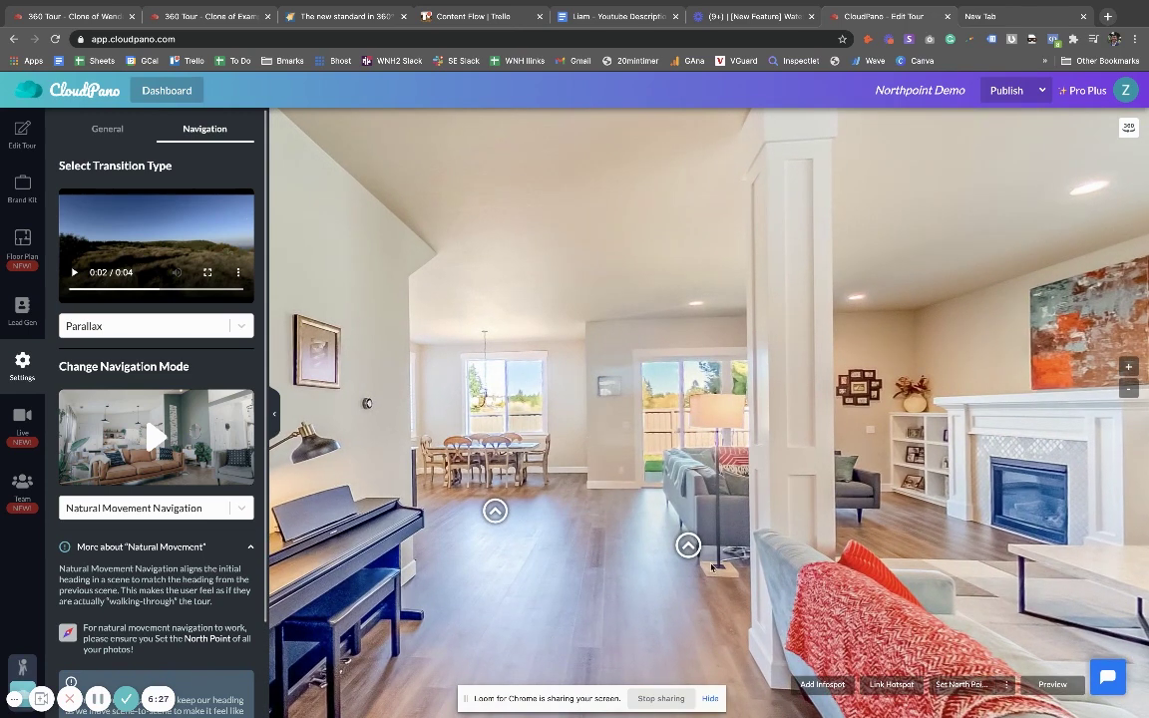
{"action": "mouse_move", "coordinate": [696, 549]}
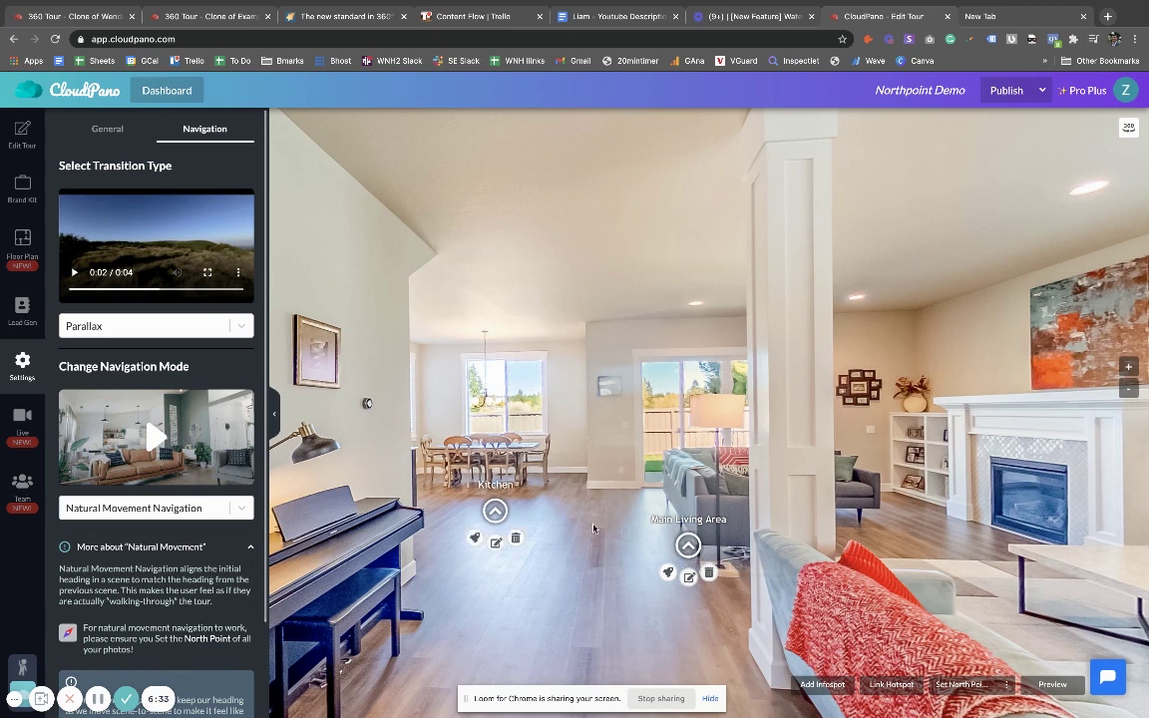
{"action": "left_click_drag", "start_coordinate": [695, 531], "coordinate": [935, 527]}
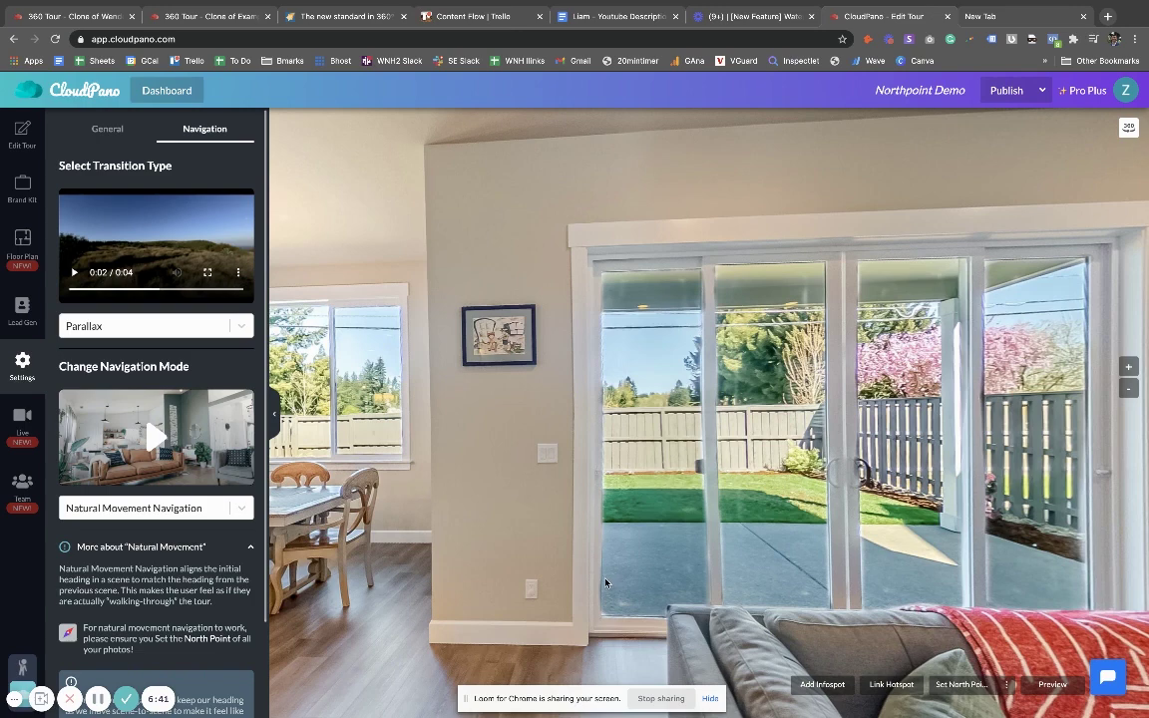
Step: Reopen the Stairs to Upper Level scene from the tour's scene list and move the Main Living Area hotspot onto the floor beside the floor lamp
{"action": "left_click", "coordinate": [22, 132]}
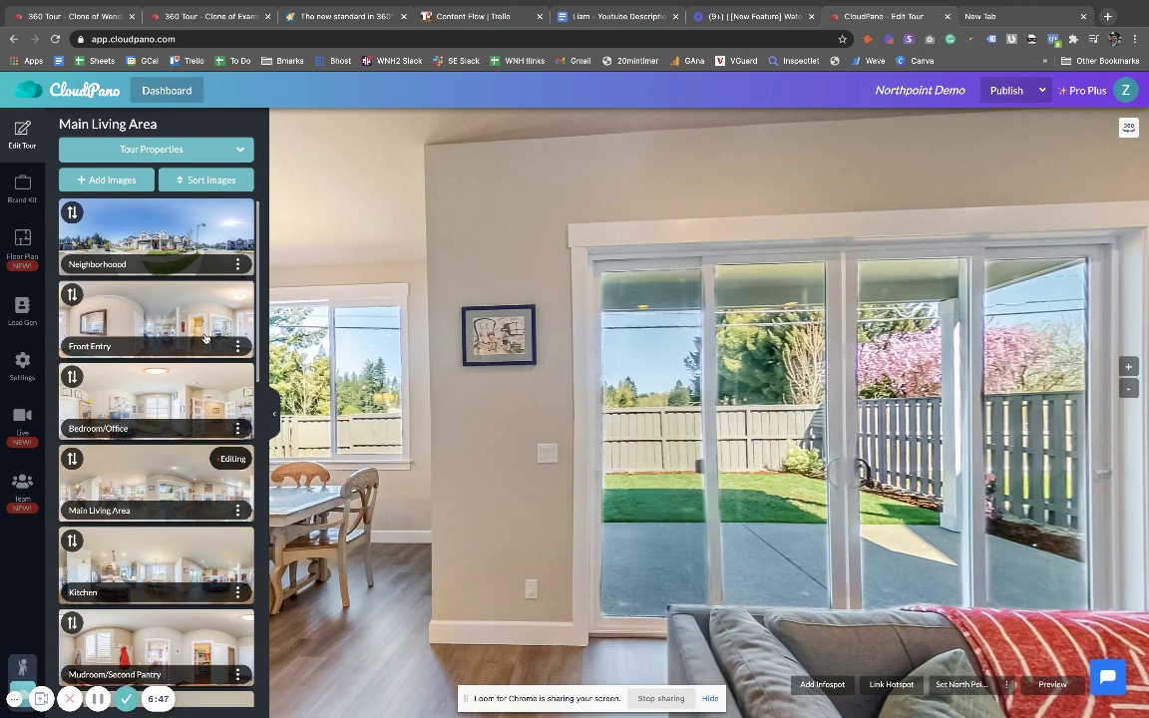
{"action": "scroll", "coordinate": [187, 489], "scroll_direction": "down", "scroll_amount": 1}
{"action": "scroll", "coordinate": [188, 489], "scroll_direction": "down", "scroll_amount": 4}
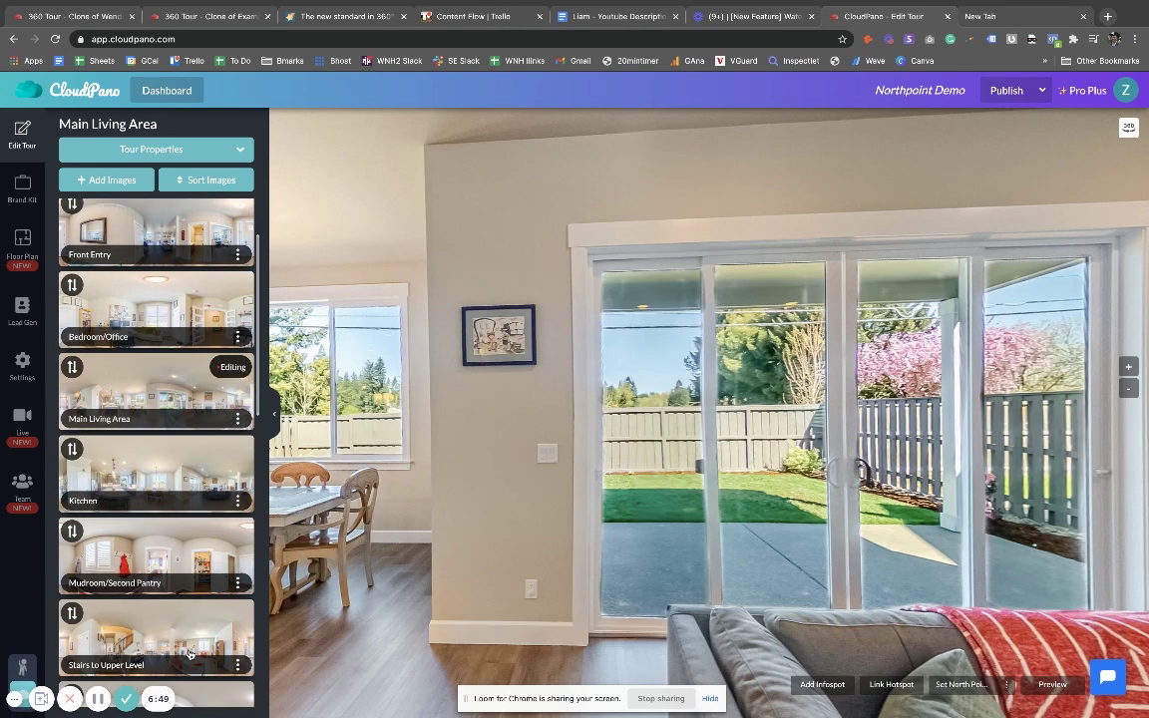
{"action": "left_click", "coordinate": [155, 299]}
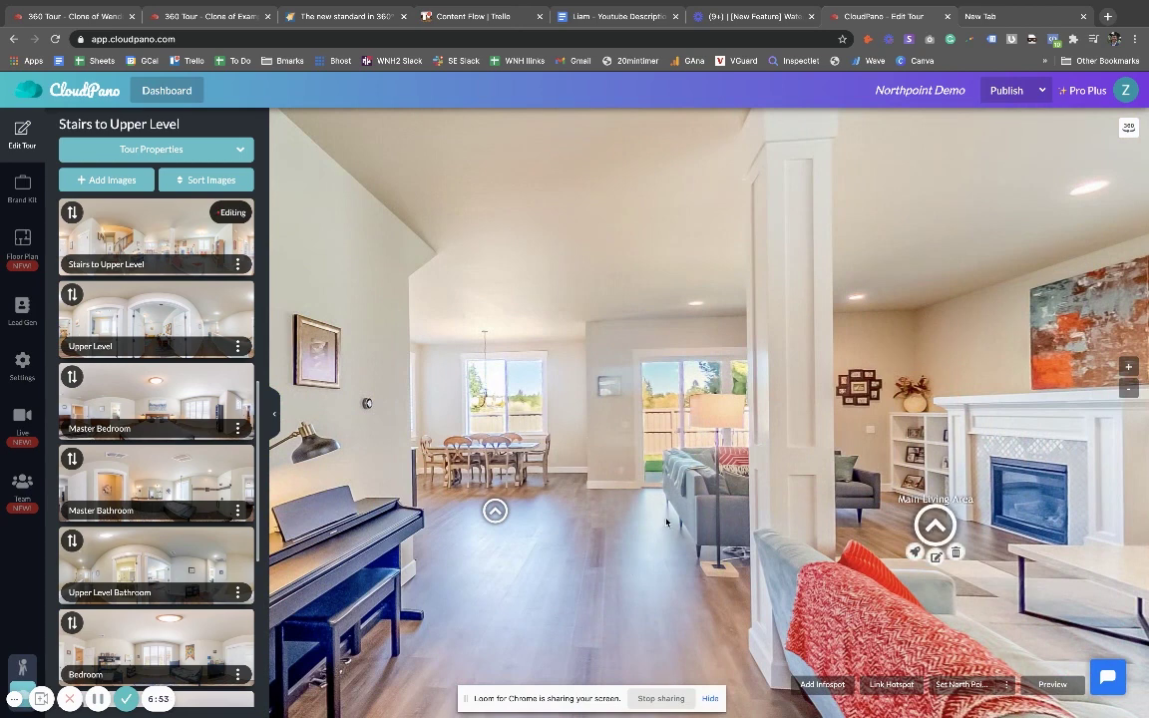
{"action": "left_click_drag", "start_coordinate": [935, 526], "coordinate": [665, 531]}
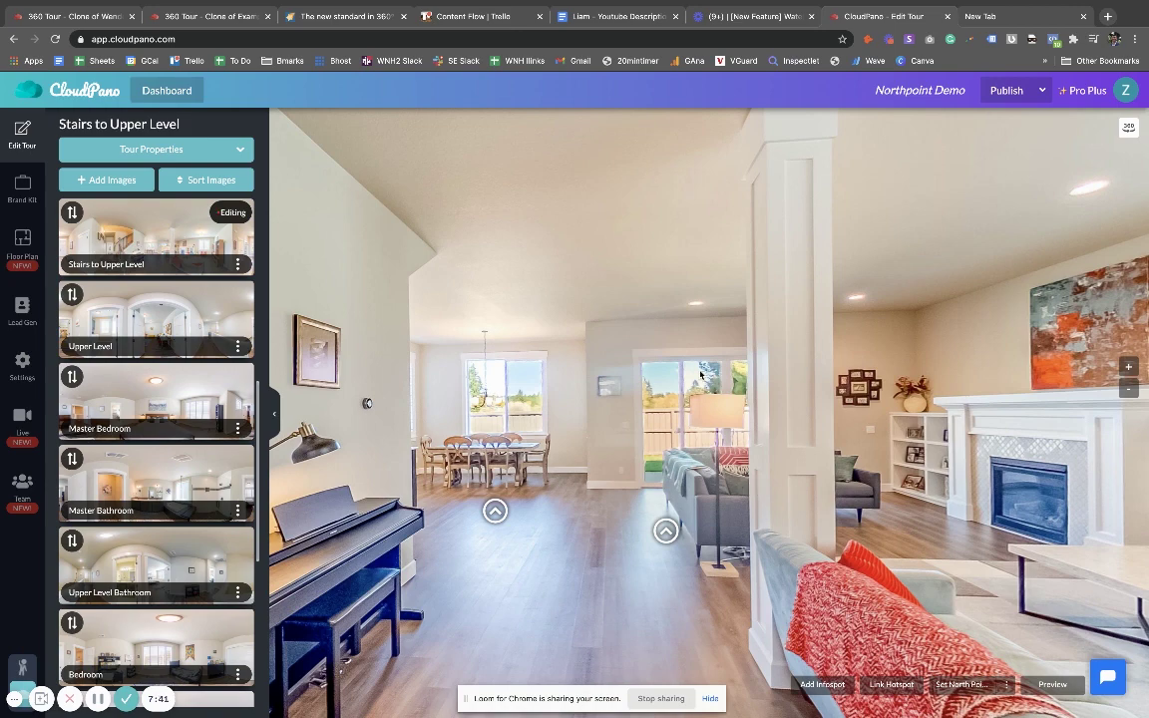
Step: Switch to the CloudPano website, view the Pro Plus features page, and add the $33/Month plan to the cart
{"action": "left_click", "coordinate": [334, 21]}
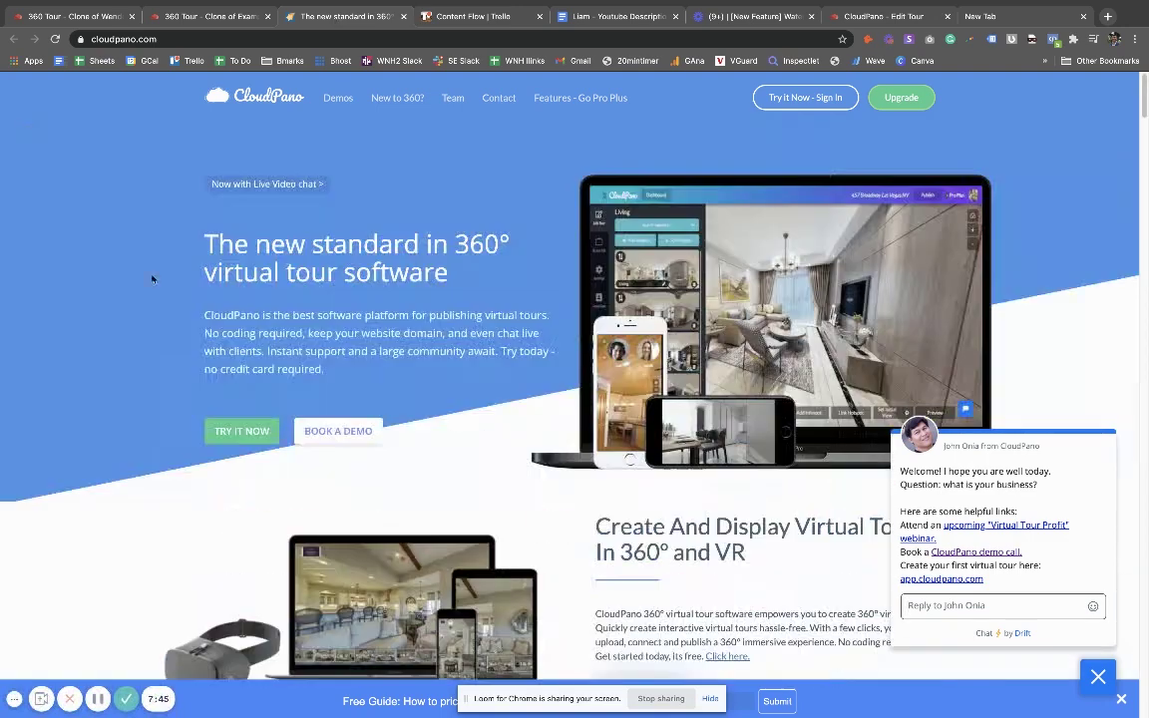
{"action": "left_click", "coordinate": [580, 97]}
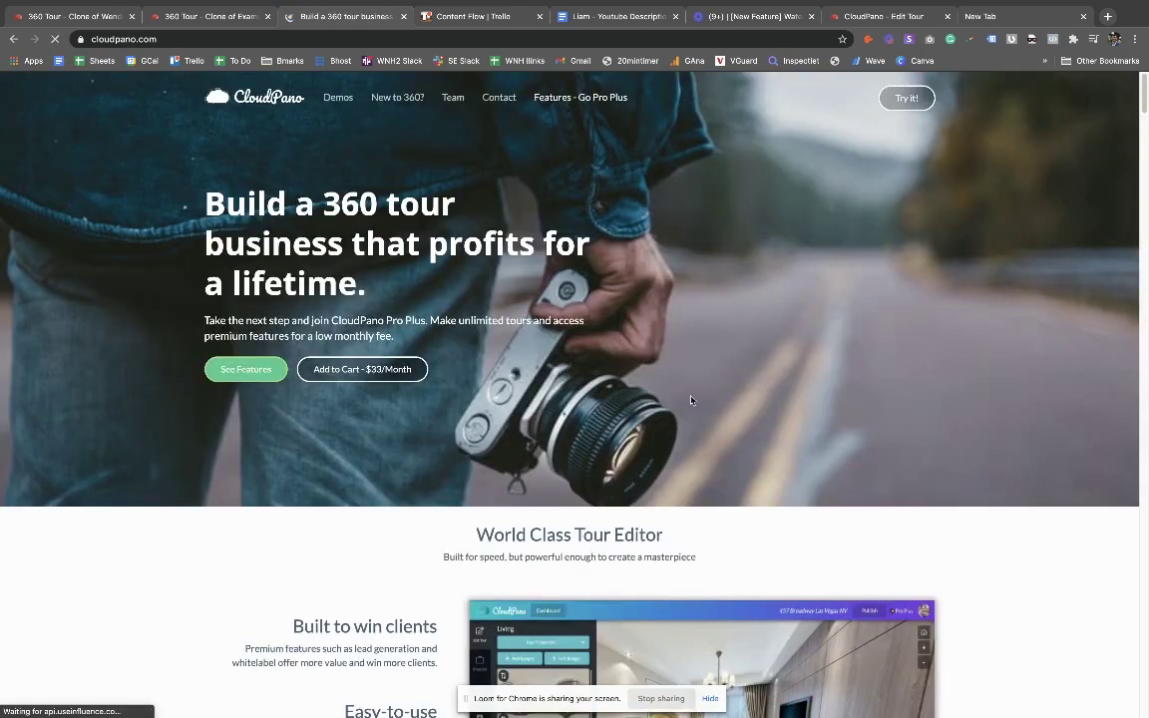
{"action": "left_click", "coordinate": [361, 369]}
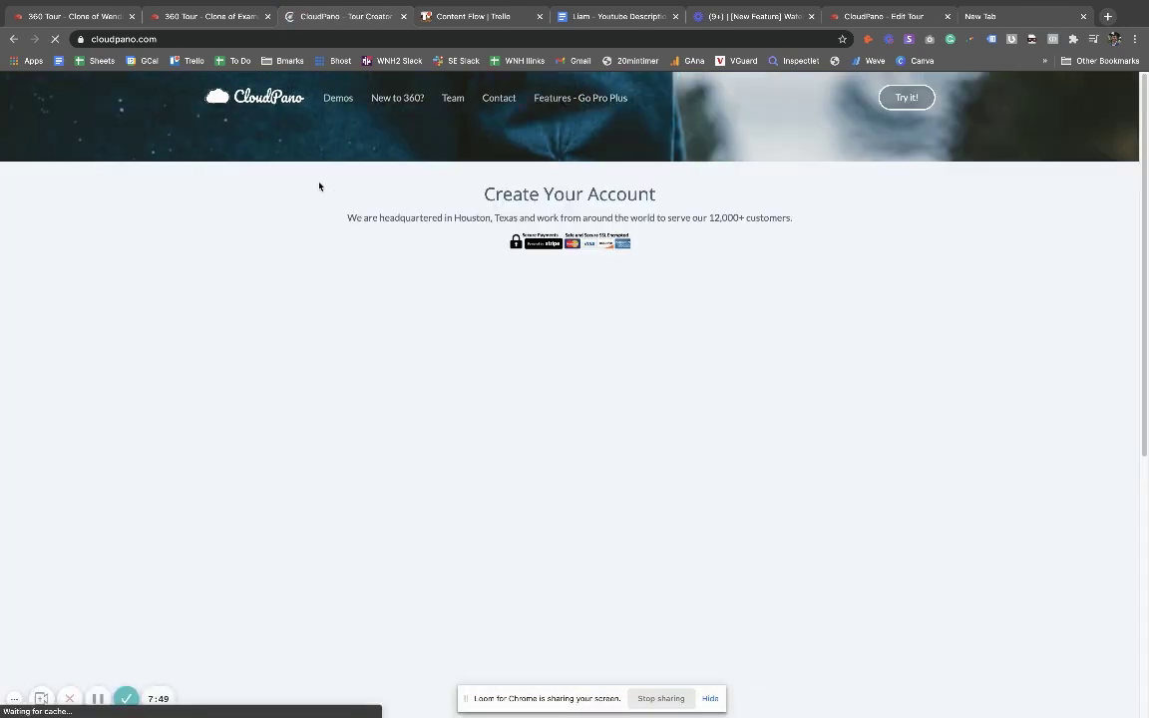